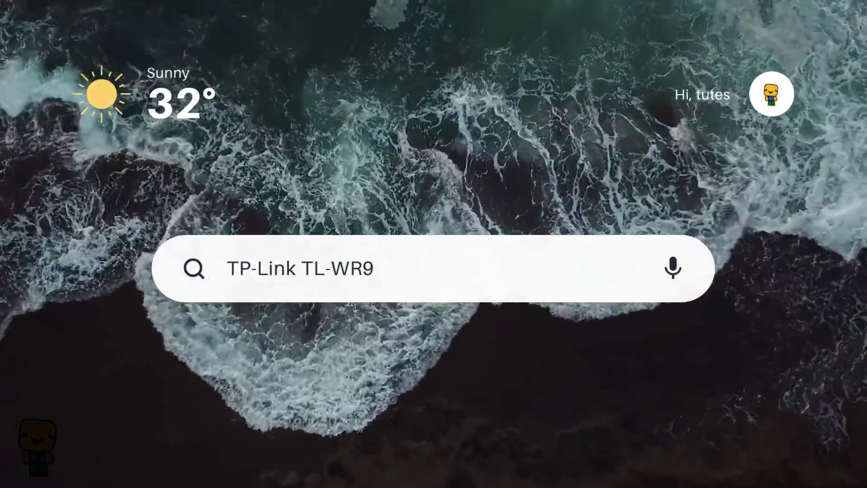
Step: Search Bing for 'TP-Link TL-WR902AC v4 openwrt' and open the '[OpenWrt Wiki] TP-Link TL-WR902AC v3' result
{"action": "type", "text": "4 openwrt"}
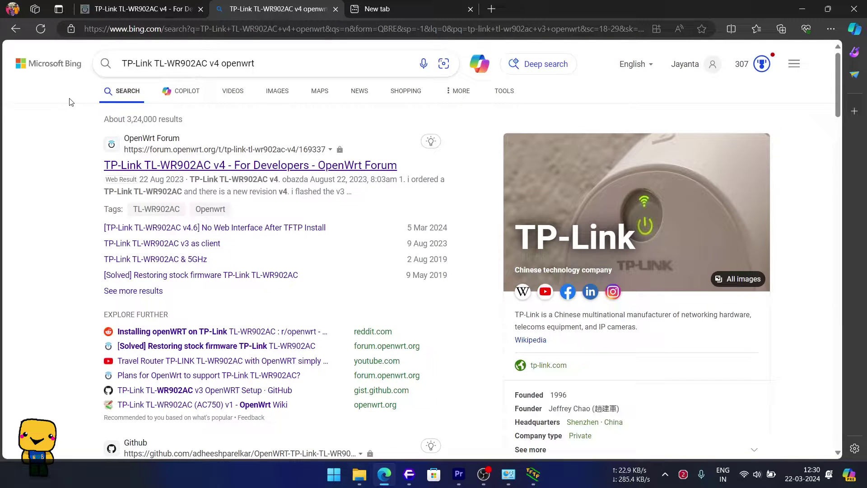
{"action": "scroll", "coordinate": [92, 102], "scroll_direction": "down", "scroll_amount": 1}
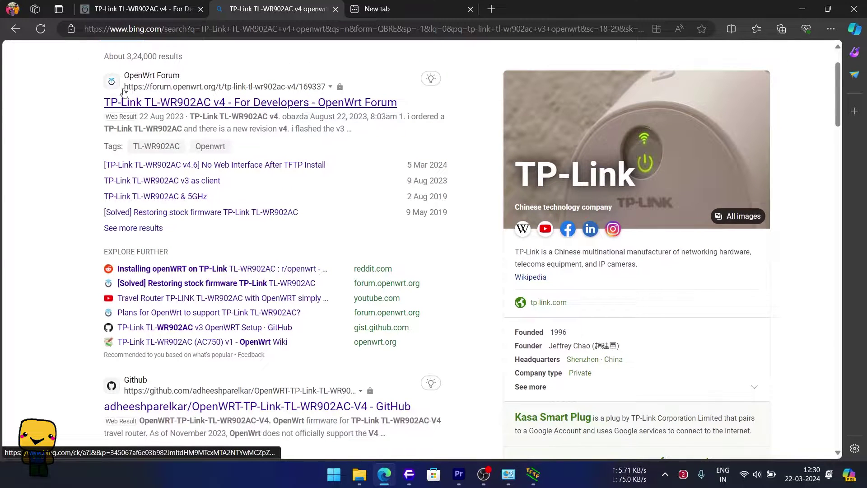
{"action": "scroll", "coordinate": [66, 118], "scroll_direction": "down", "scroll_amount": 4}
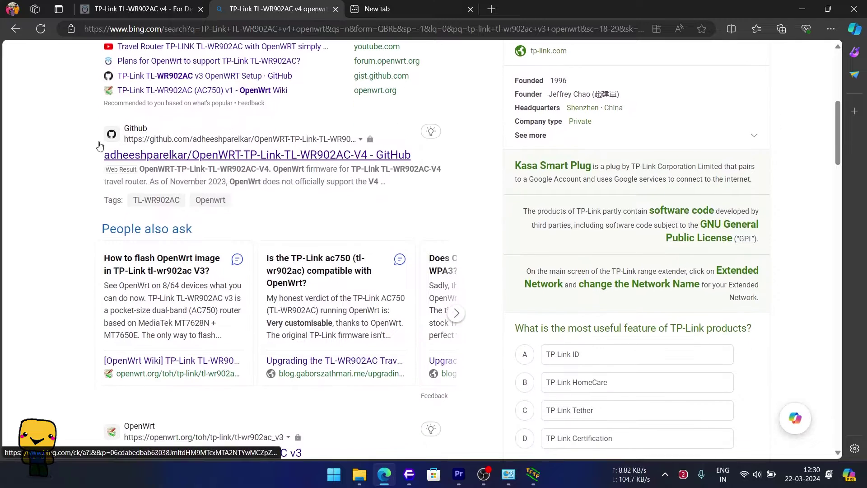
{"action": "scroll", "coordinate": [64, 146], "scroll_direction": "down", "scroll_amount": 5}
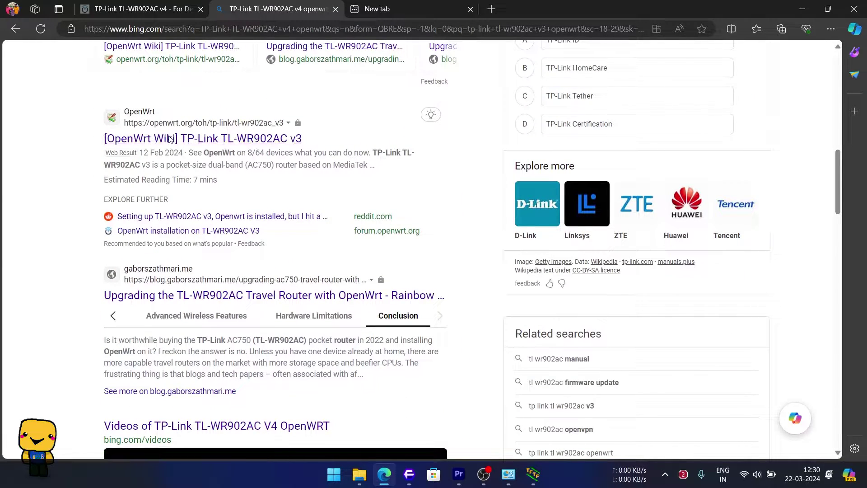
{"action": "left_click", "coordinate": [169, 138]}
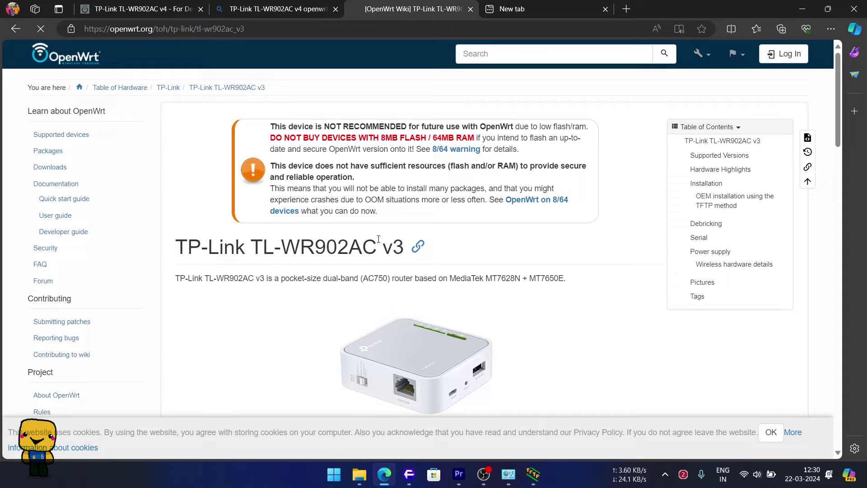
{"action": "double_click", "coordinate": [389, 254]}
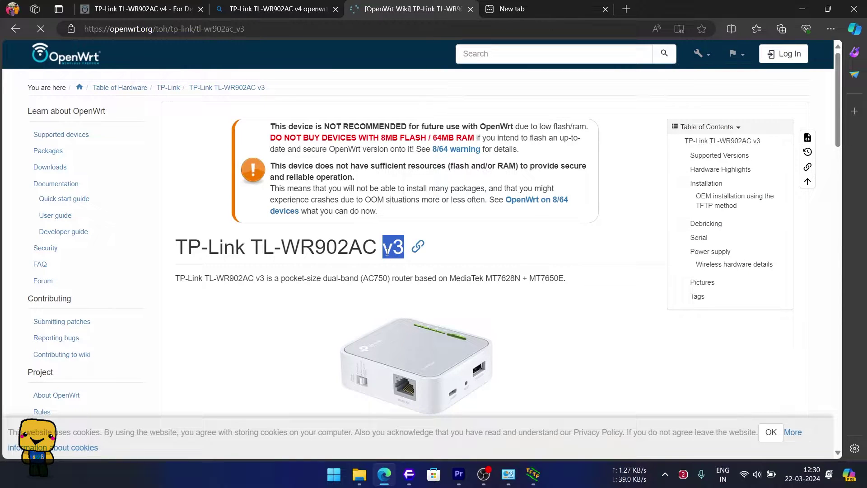
{"action": "left_click", "coordinate": [487, 54]}
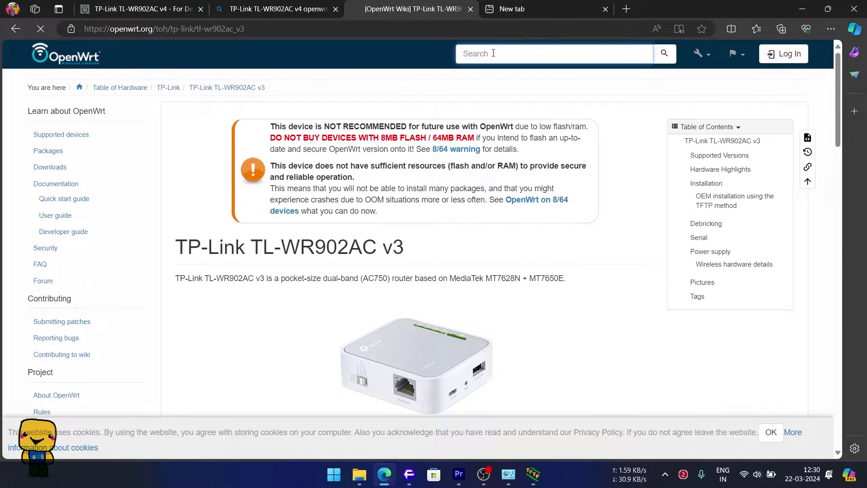
{"action": "type", "text": "TP-Link TL-WR902AC v4"}
{"action": "left_click", "coordinate": [665, 55]}
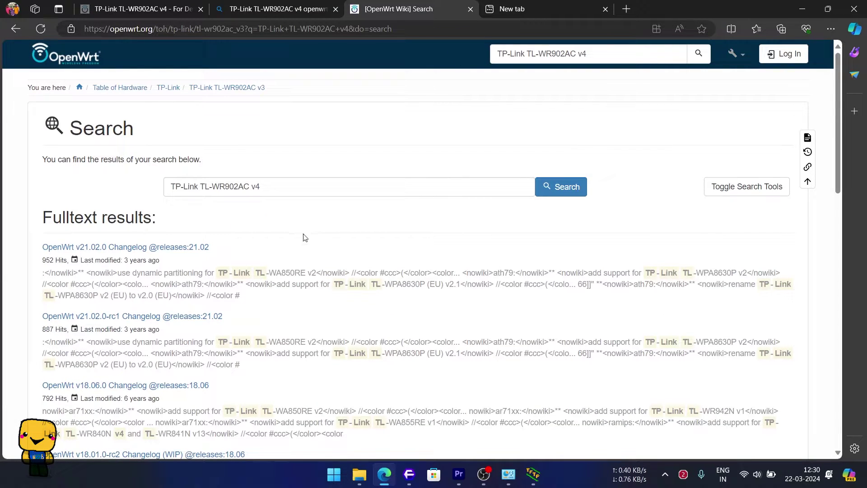
{"action": "scroll", "coordinate": [21, 259], "scroll_direction": "down", "scroll_amount": 3}
{"action": "scroll", "coordinate": [20, 259], "scroll_direction": "down", "scroll_amount": 10}
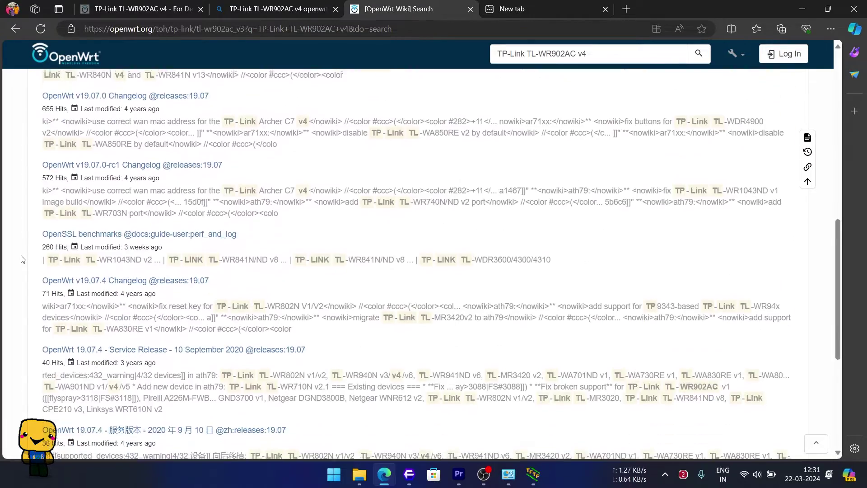
{"action": "scroll", "coordinate": [20, 259], "scroll_direction": "up", "scroll_amount": 15}
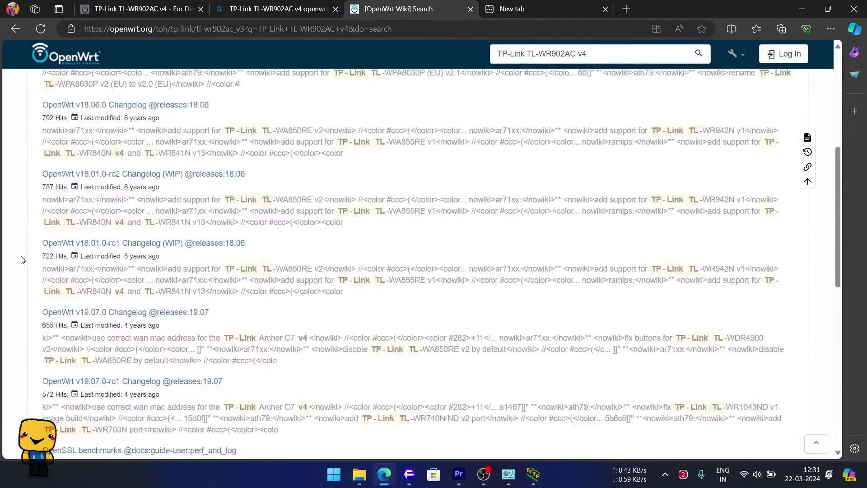
{"action": "left_click", "coordinate": [599, 55]}
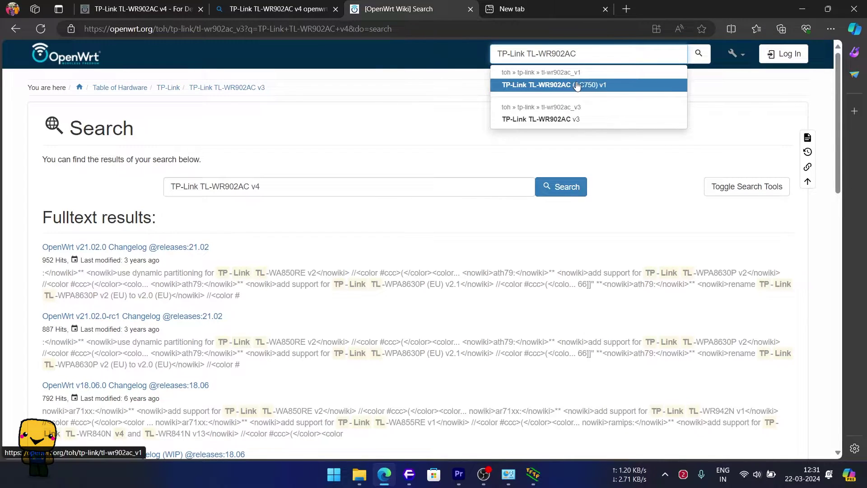
{"action": "left_click", "coordinate": [583, 120]}
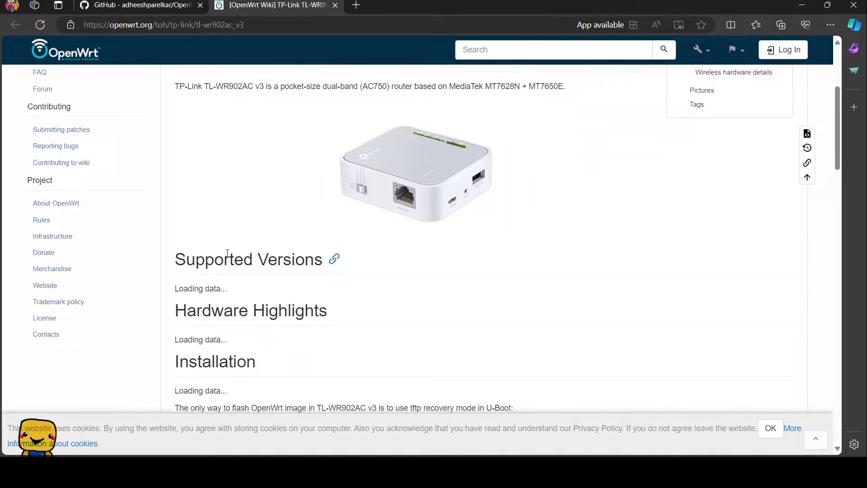
Step: Download the TL-WR902AC v3 factory image, note the tp_recovery.bin name and select the tftp-recovery firmware file
{"action": "scroll", "coordinate": [230, 251], "scroll_direction": "down", "scroll_amount": 4}
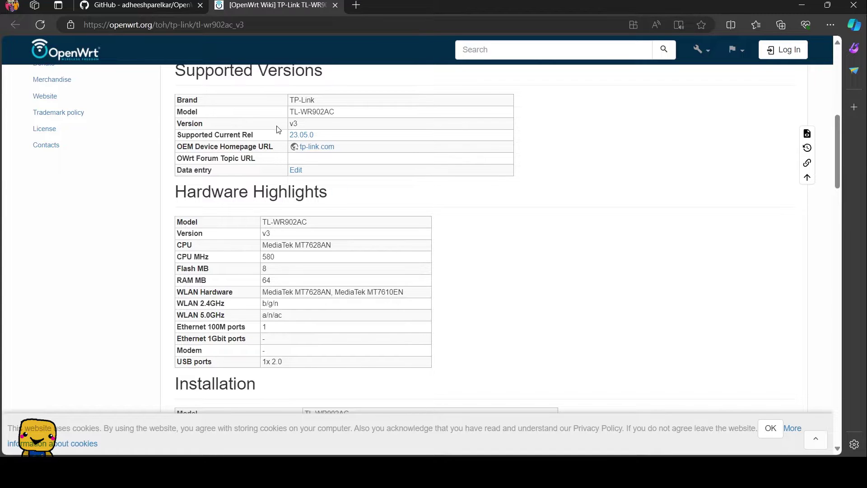
{"action": "scroll", "coordinate": [301, 141], "scroll_direction": "down", "scroll_amount": 4}
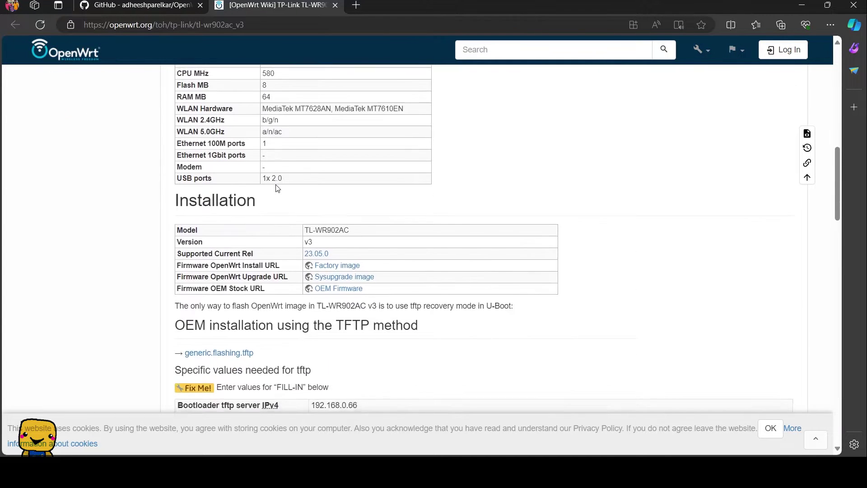
{"action": "left_click", "coordinate": [321, 261]}
{"action": "scroll", "coordinate": [321, 265], "scroll_direction": "down", "scroll_amount": 3}
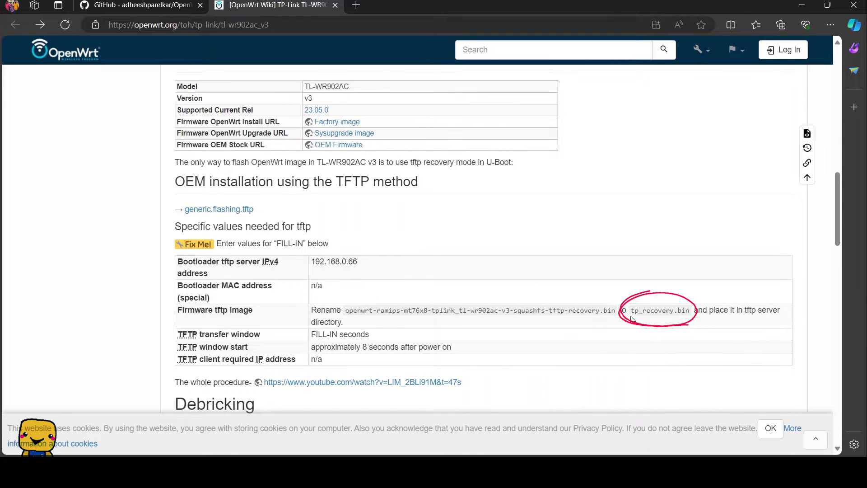
{"action": "double_click", "coordinate": [683, 311]}
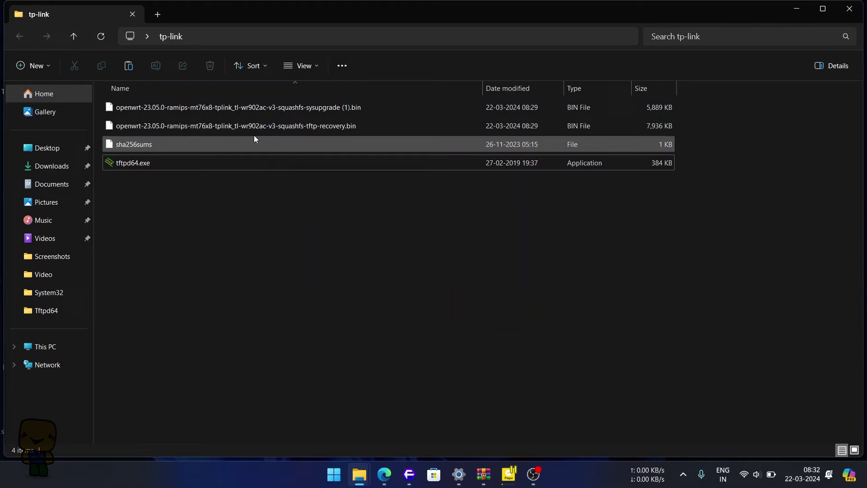
{"action": "left_click", "coordinate": [261, 126]}
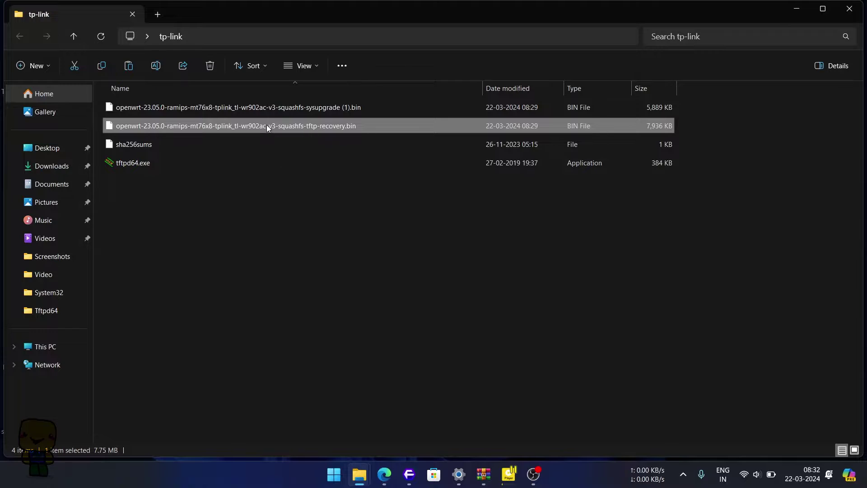
Step: Paste a copy of the tftp-recovery firmware and rename it to tp_recovery.bin
{"action": "key", "text": "ctrl+v"}
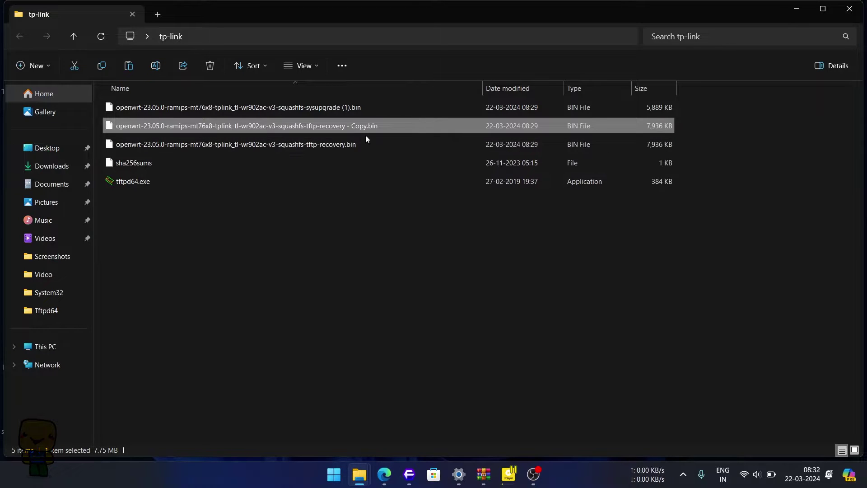
{"action": "key", "text": "F2"}
{"action": "type", "text": "tp"}
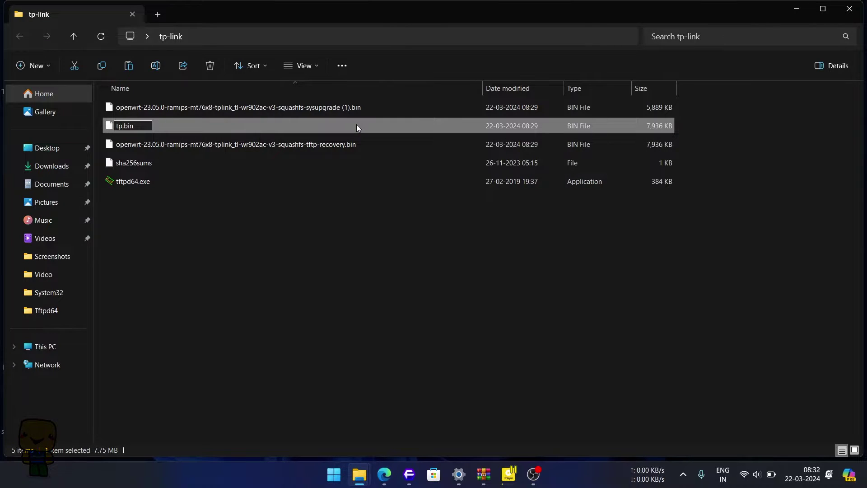
{"action": "type", "text": "_recovery"}
{"action": "key", "text": "Return"}
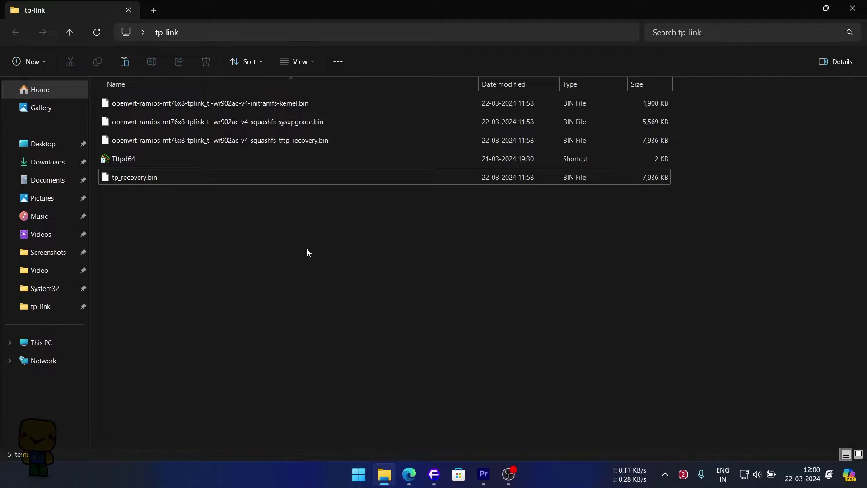
Step: Via ncpa.cpl, give the Ethernet adapter static IPv4 192.168.0.66 with mask 255.255.255.0
{"action": "key", "text": "super+r"}
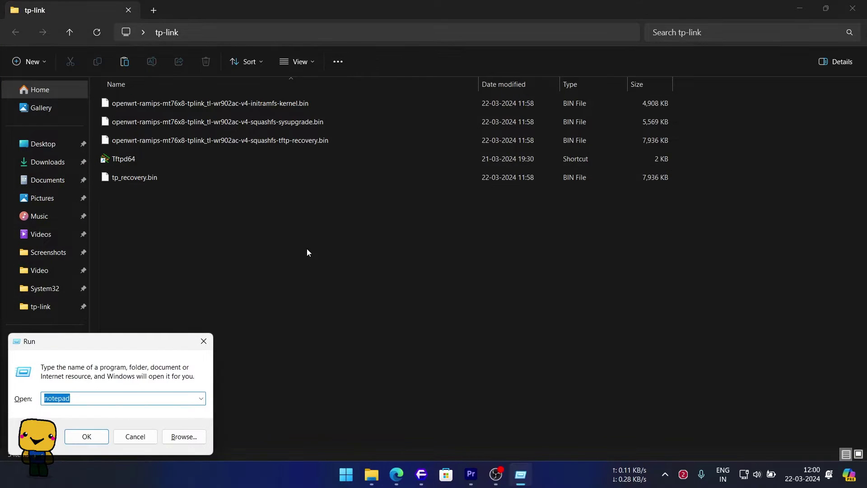
{"action": "type", "text": "ncpa.cpl"}
{"action": "key", "text": "Return"}
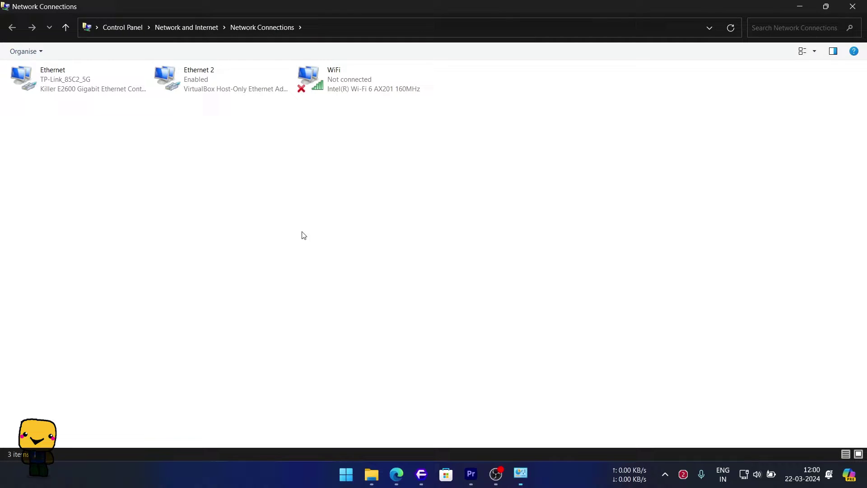
{"action": "right_click", "coordinate": [109, 92]}
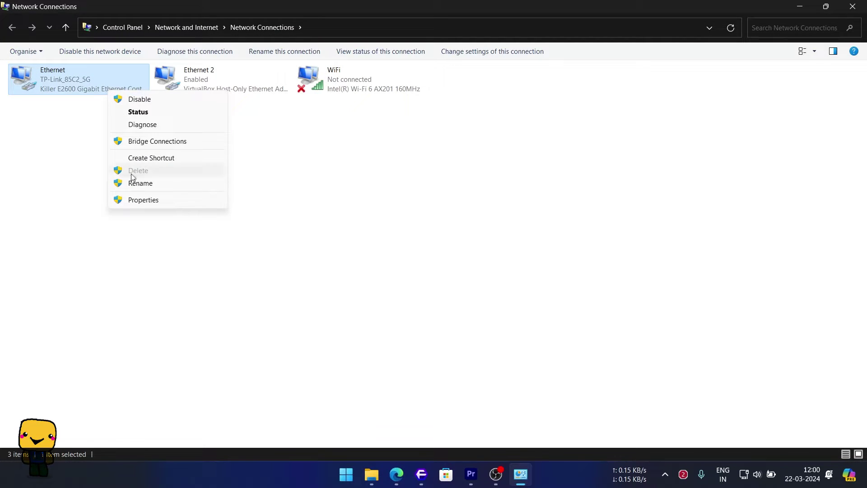
{"action": "left_click", "coordinate": [136, 199]}
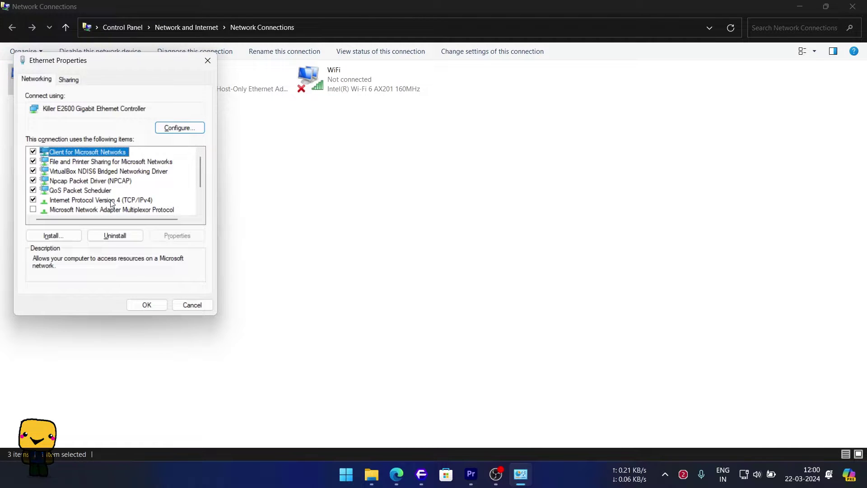
{"action": "double_click", "coordinate": [111, 203]}
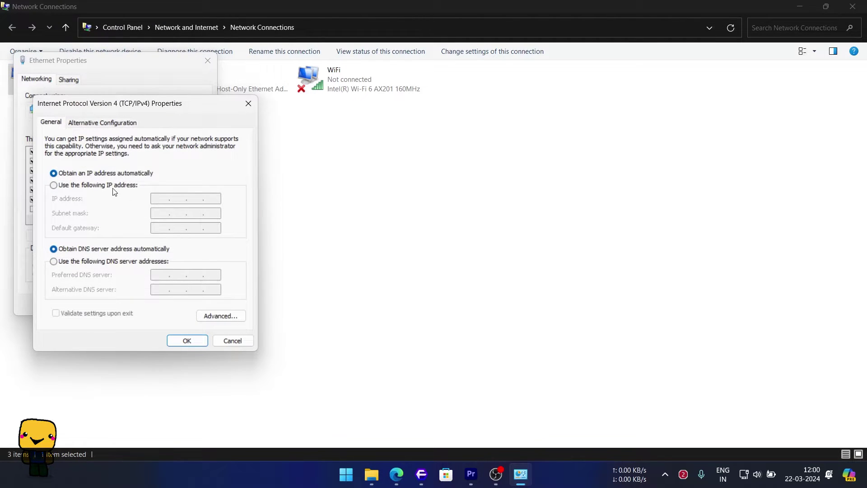
{"action": "left_click", "coordinate": [113, 188]}
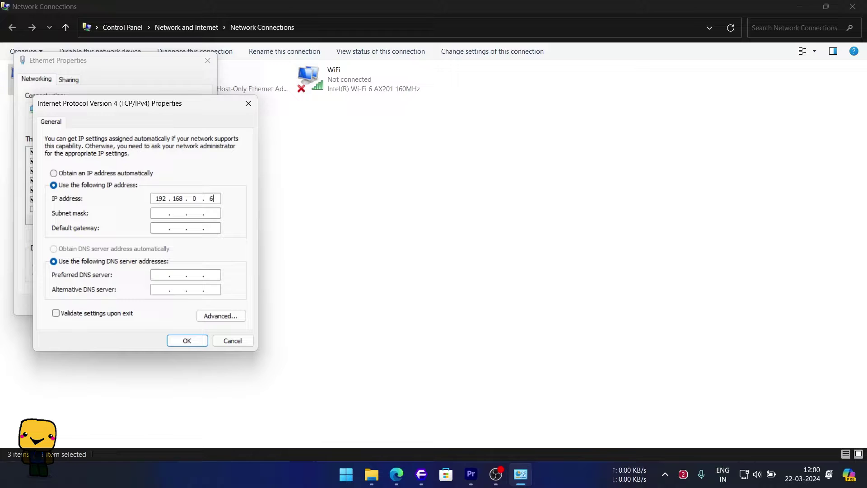
{"action": "type", "text": "6"}
{"action": "key", "text": "Tab"}
{"action": "left_click", "coordinate": [185, 342]}
Step: Copy tp_recovery.bin into C:\Program Files\Tftpd64 via the shortcut's file location, approving the admin prompt
{"action": "left_click", "coordinate": [145, 304]}
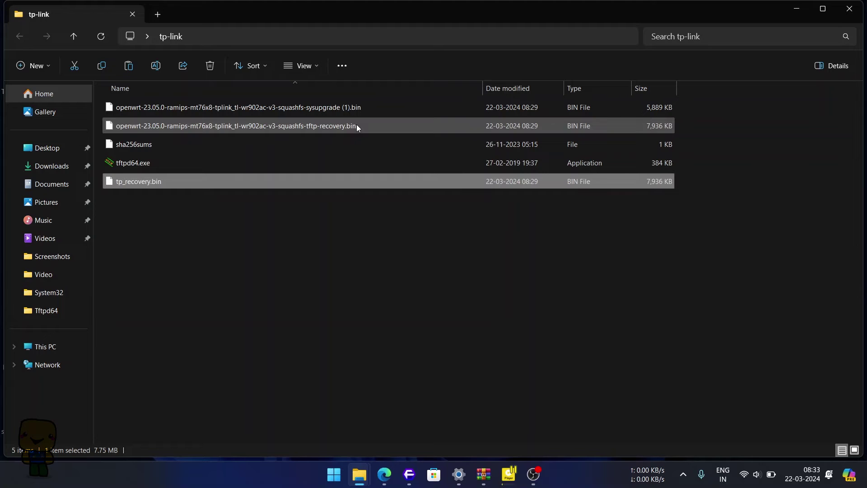
{"action": "right_click", "coordinate": [185, 185]}
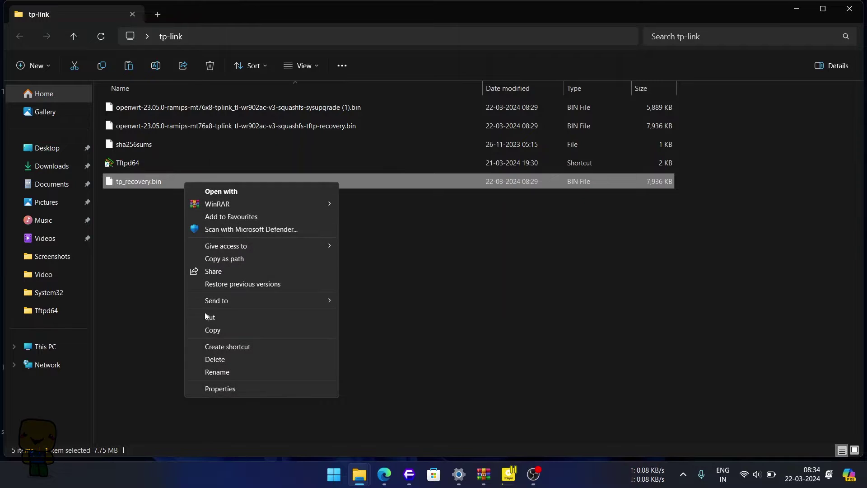
{"action": "left_click", "coordinate": [207, 331]}
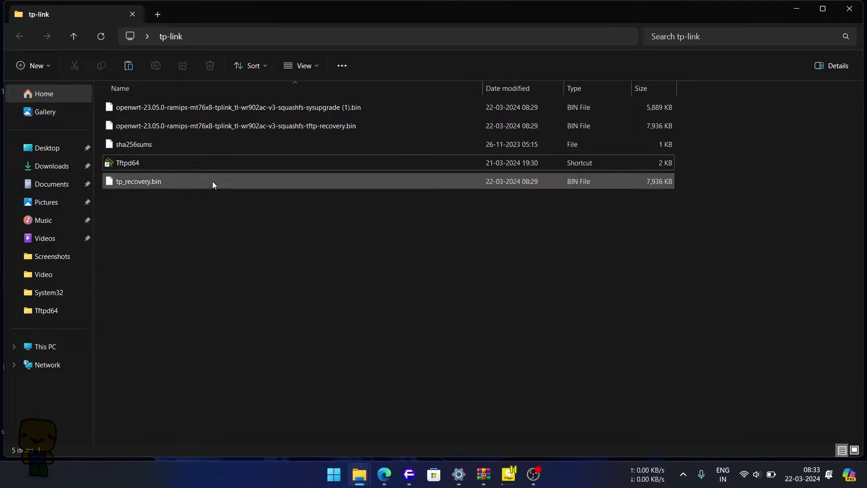
{"action": "left_click", "coordinate": [212, 163]}
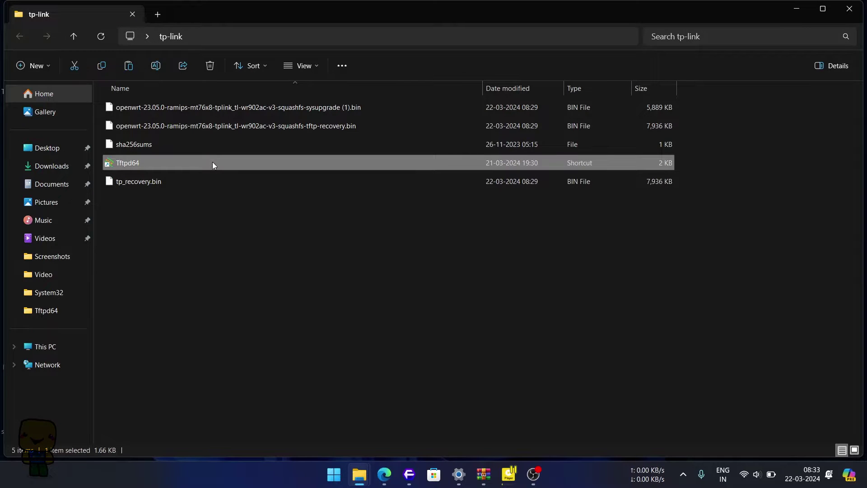
{"action": "right_click", "coordinate": [176, 161]}
{"action": "left_click", "coordinate": [213, 429]}
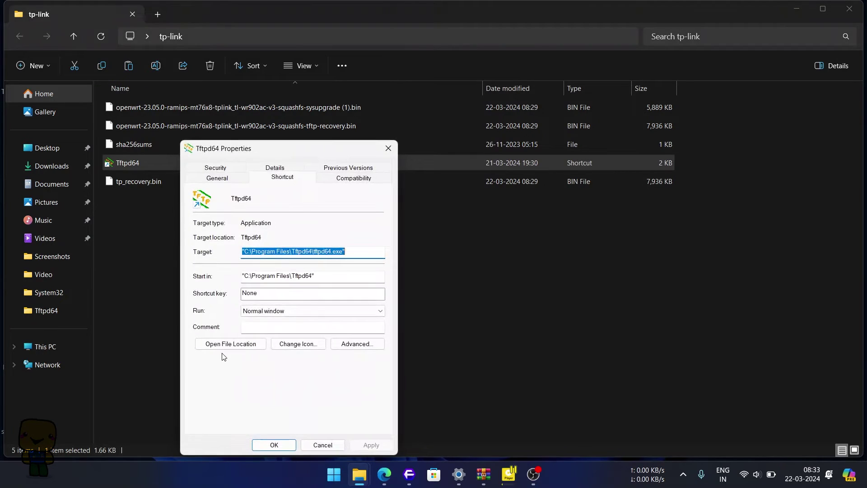
{"action": "left_click", "coordinate": [225, 343]}
{"action": "key", "text": "ctrl+v"}
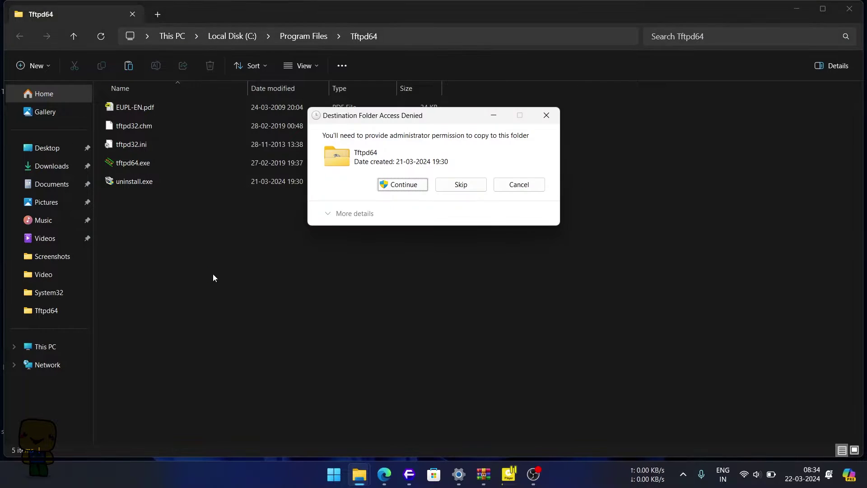
{"action": "left_click", "coordinate": [411, 189]}
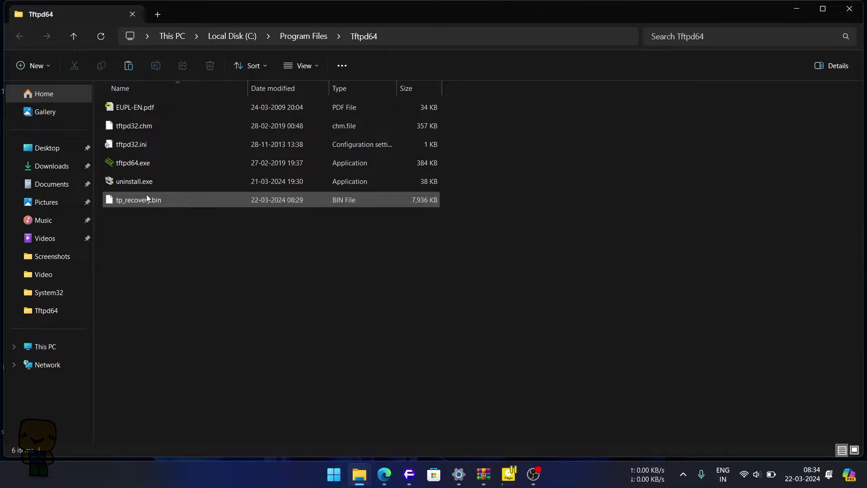
Step: Launch Tftpd64 maximized and serve on the 192.168.0.66 Killer E2600 interface
{"action": "left_click", "coordinate": [244, 163]}
{"action": "double_click", "coordinate": [245, 162]}
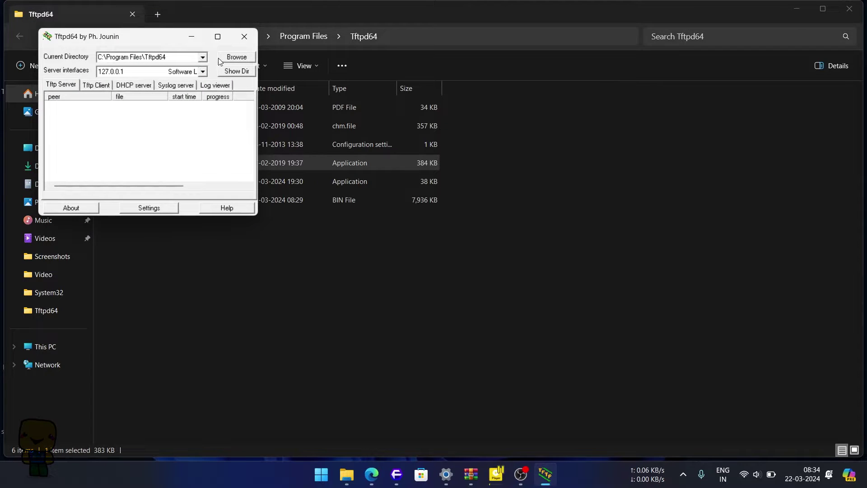
{"action": "left_click", "coordinate": [221, 38]}
{"action": "left_click", "coordinate": [225, 41]}
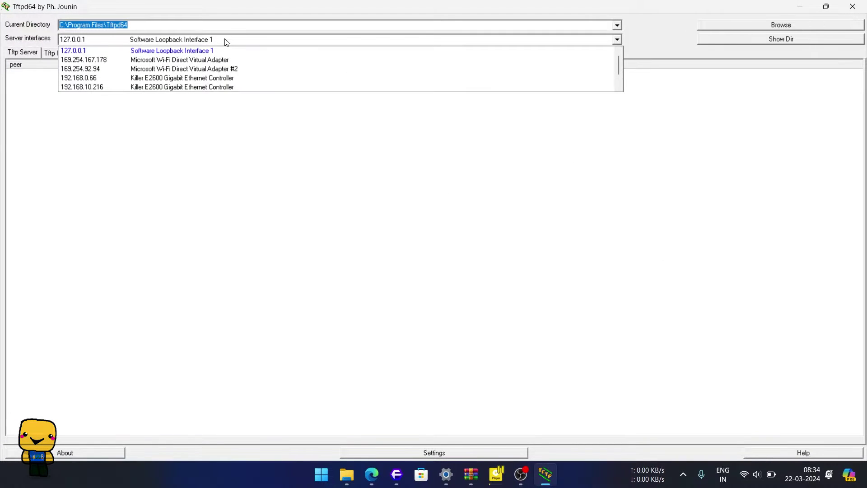
{"action": "left_click", "coordinate": [225, 79]}
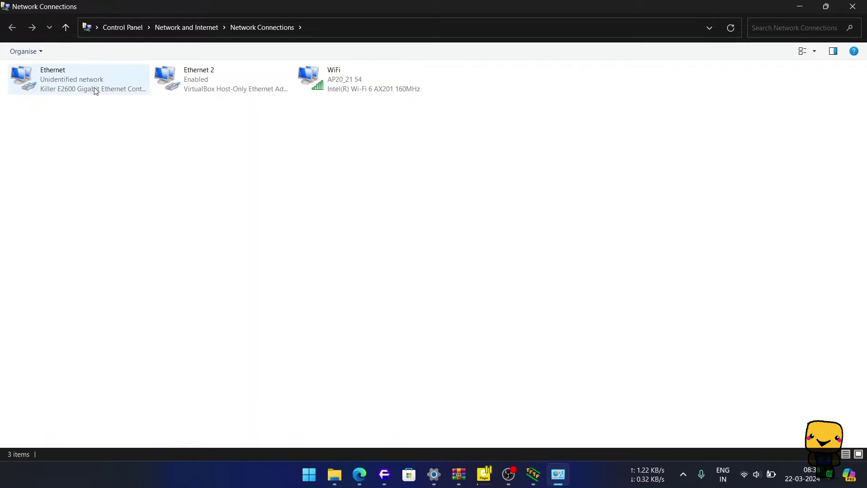
Step: Switch the Ethernet adapter's IPv4 settings back to obtaining an IP address automatically
{"action": "left_click", "coordinate": [93, 89]}
{"action": "right_click", "coordinate": [94, 89]}
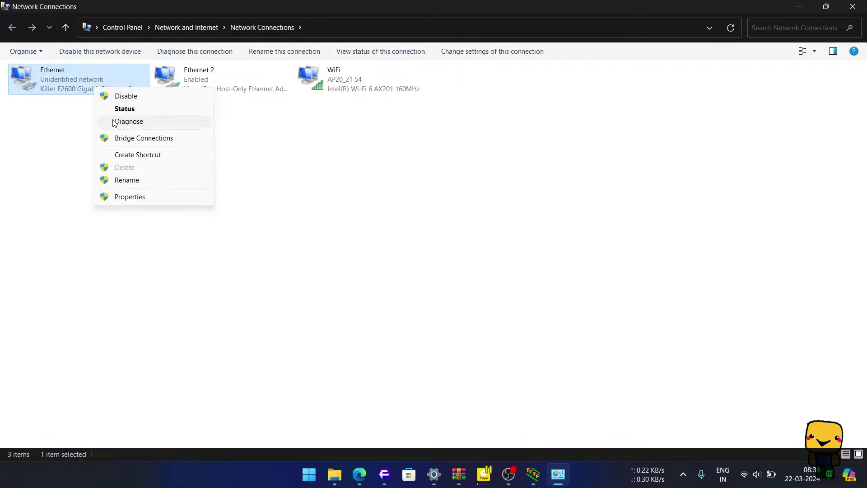
{"action": "left_click", "coordinate": [126, 200]}
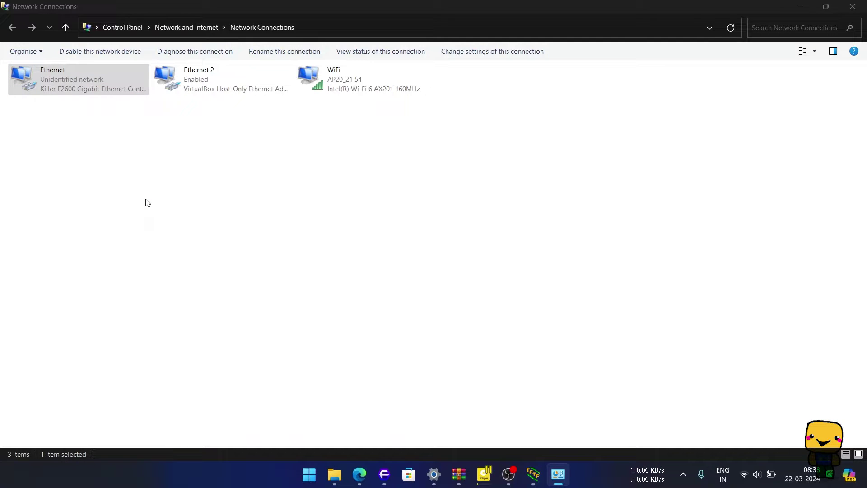
{"action": "left_click", "coordinate": [111, 201]}
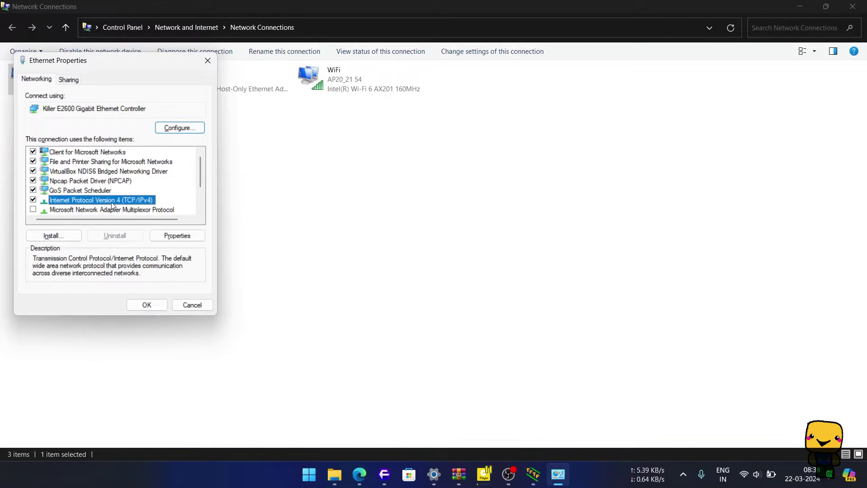
{"action": "double_click", "coordinate": [112, 201]}
{"action": "left_click", "coordinate": [100, 174]}
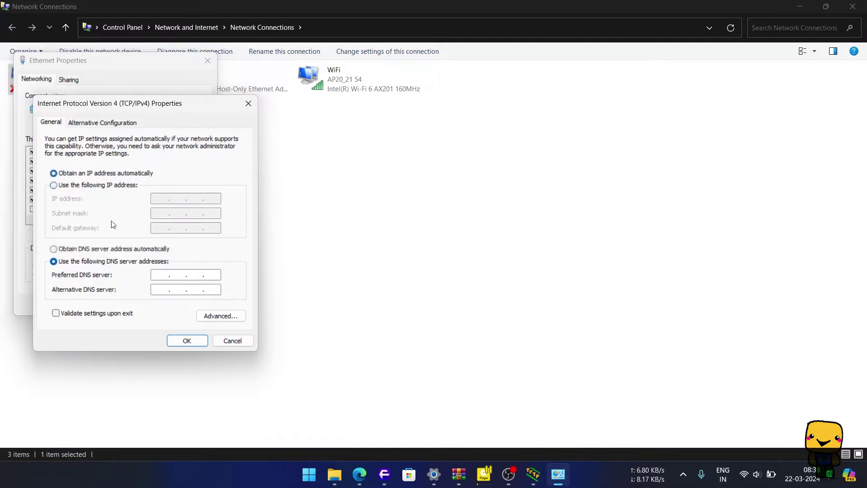
{"action": "left_click", "coordinate": [186, 342]}
{"action": "left_click", "coordinate": [147, 304]}
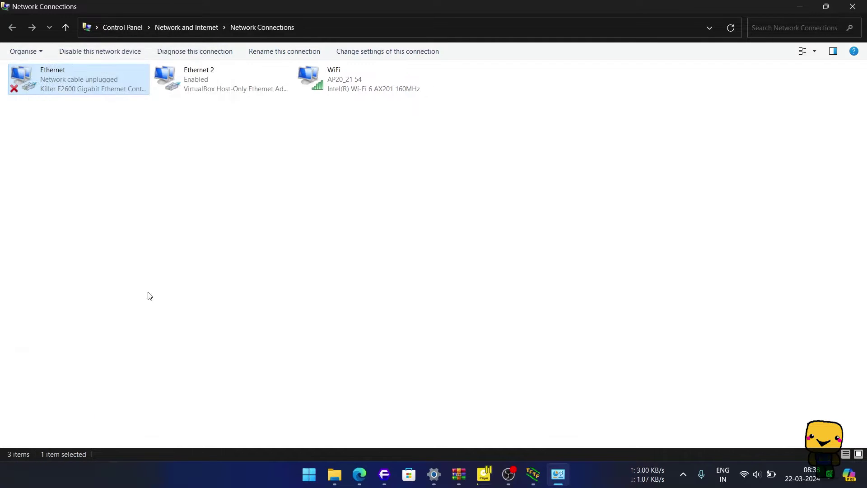
Step: Refresh the connections to check the Ethernet status, then load 192.168.1.1 in Edge
{"action": "left_click", "coordinate": [118, 78]}
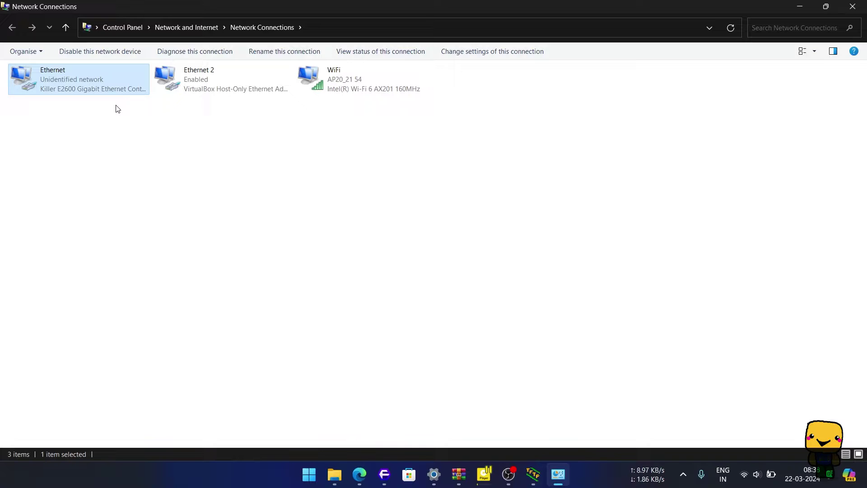
{"action": "left_click", "coordinate": [730, 27]}
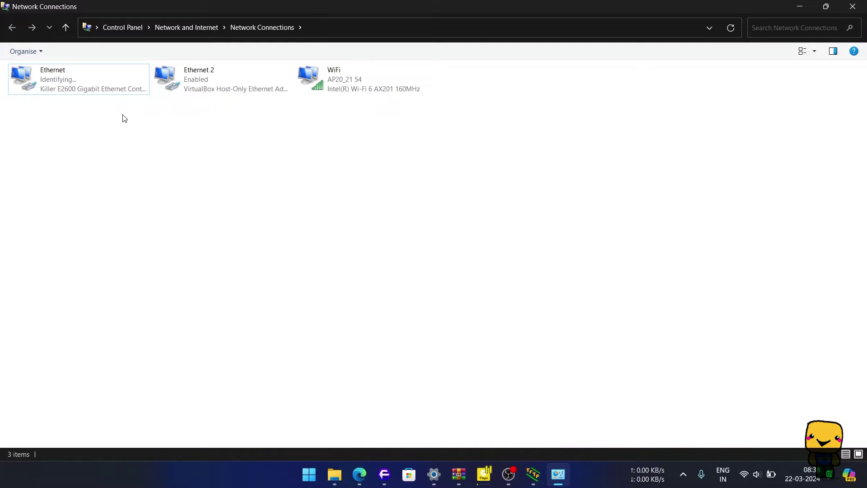
{"action": "left_click", "coordinate": [109, 85]}
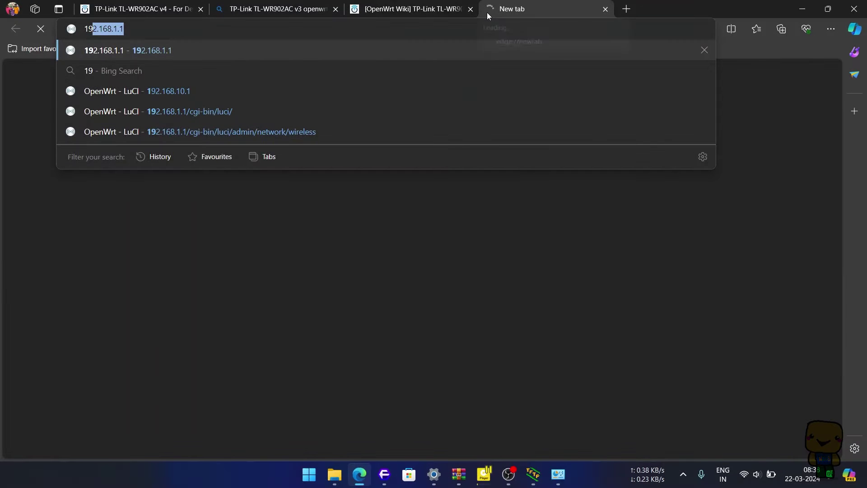
{"action": "key", "text": "Return"}
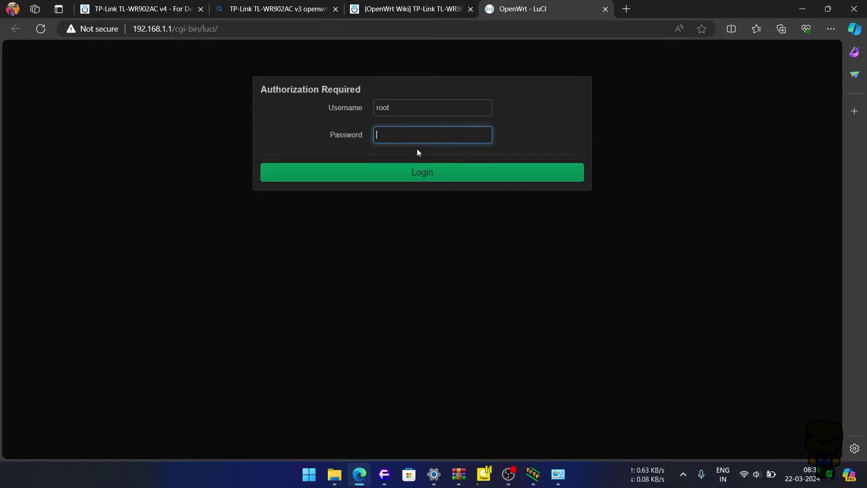
Step: Log in as root with an empty password and scroll the Status page to radio0's disabled wireless
{"action": "left_click", "coordinate": [412, 172]}
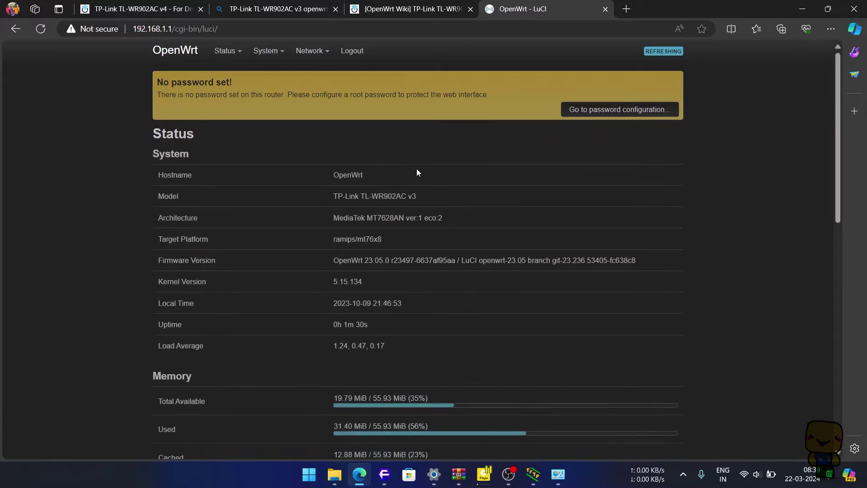
{"action": "scroll", "coordinate": [409, 236], "scroll_direction": "down", "scroll_amount": 7}
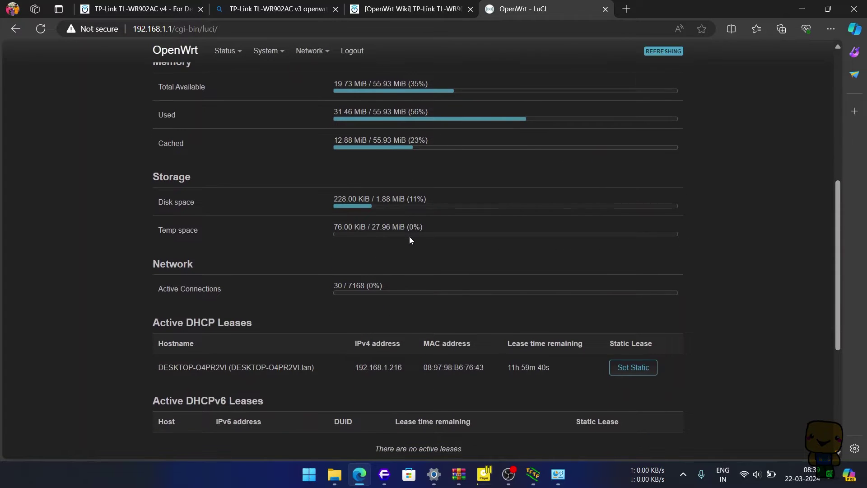
{"action": "scroll", "coordinate": [410, 237], "scroll_direction": "down", "scroll_amount": 5}
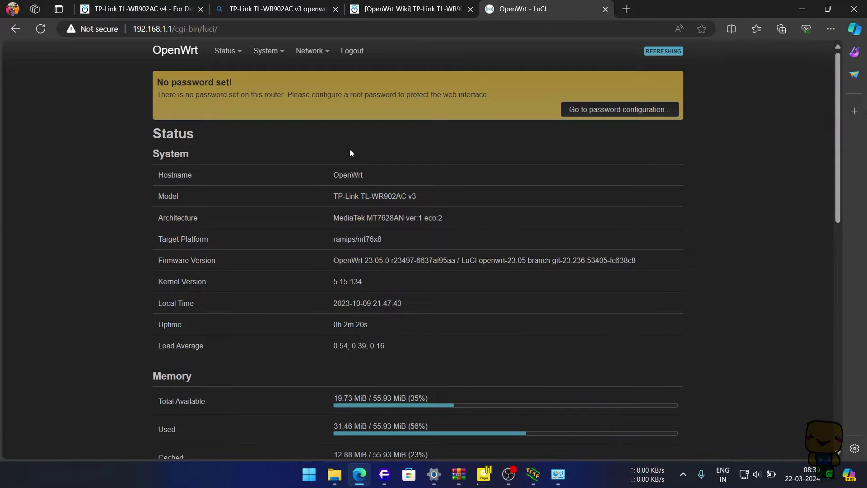
Step: Go to Network > Wireless to view radio0 and its disabled OpenWrt network
{"action": "mouse_move", "coordinate": [272, 53]}
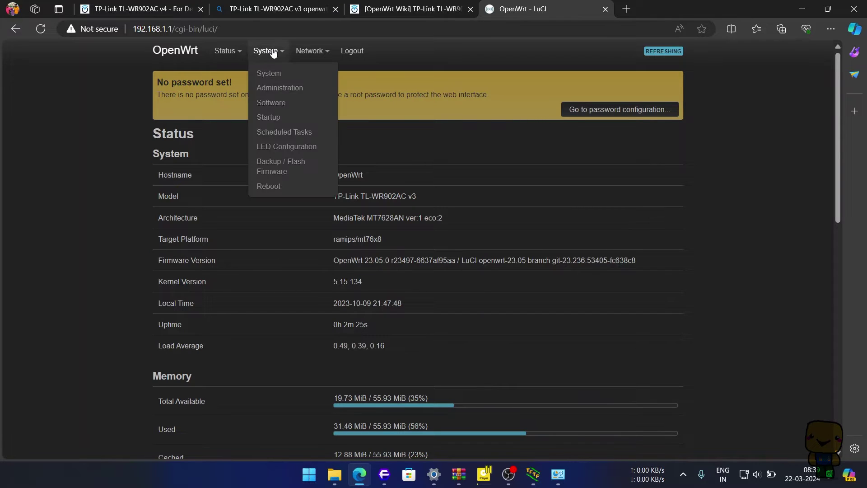
{"action": "mouse_move", "coordinate": [310, 53]}
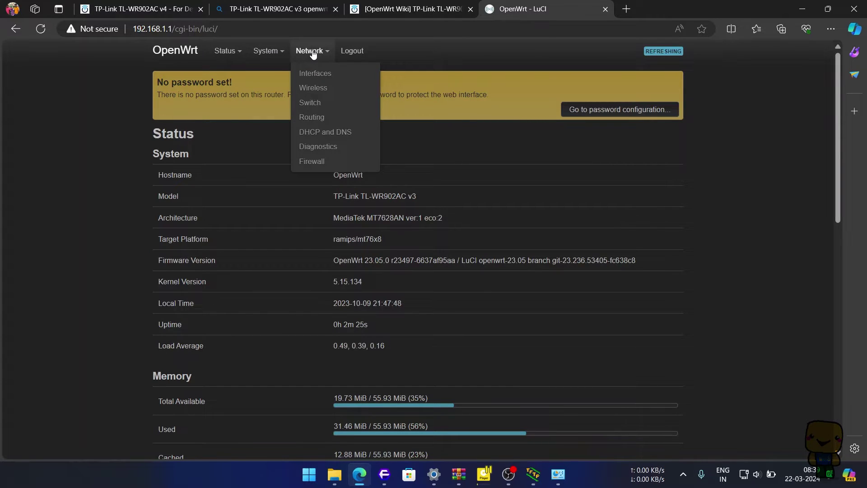
{"action": "left_click", "coordinate": [313, 88]}
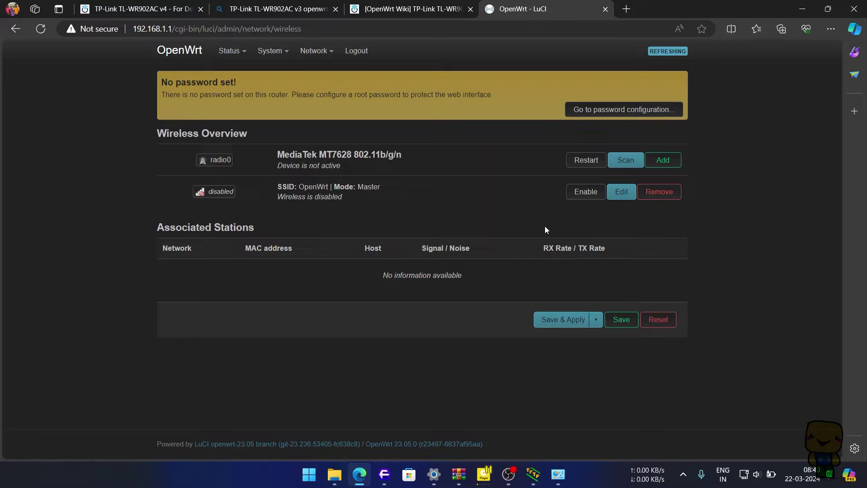
Step: Scan and join AP20_21, entering the Wi-Fi passphrase and replacing the radio's existing configuration
{"action": "left_click", "coordinate": [628, 162]}
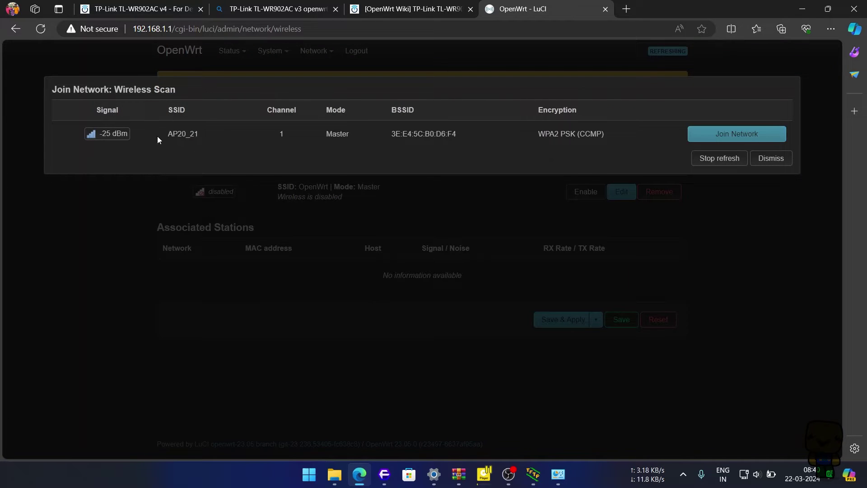
{"action": "left_click", "coordinate": [733, 132]}
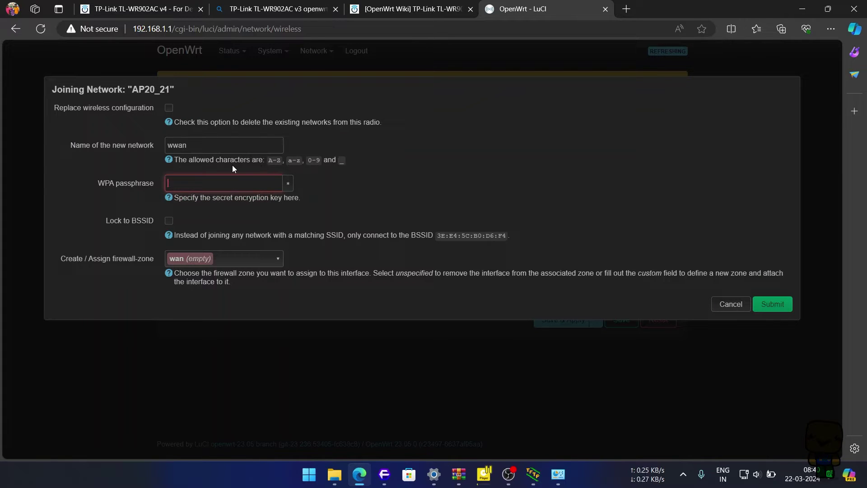
{"action": "type", "text": "********"}
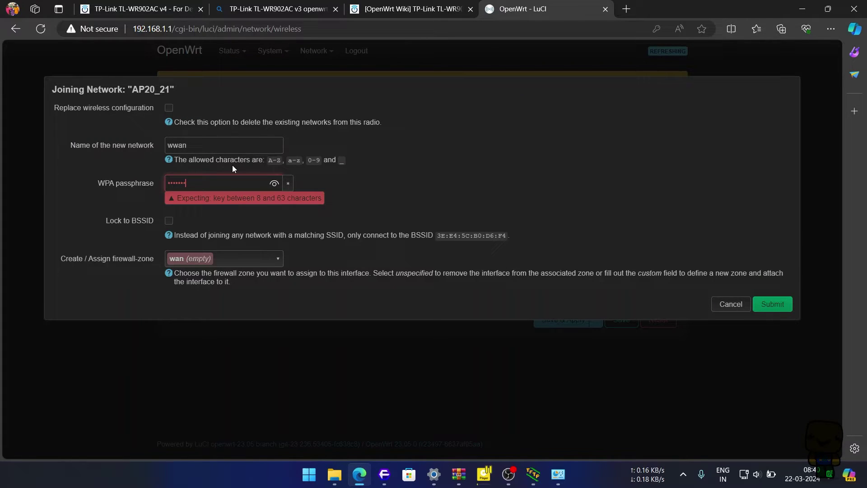
{"action": "type", "text": "***"}
{"action": "left_click", "coordinate": [169, 108]}
{"action": "left_click", "coordinate": [761, 309]}
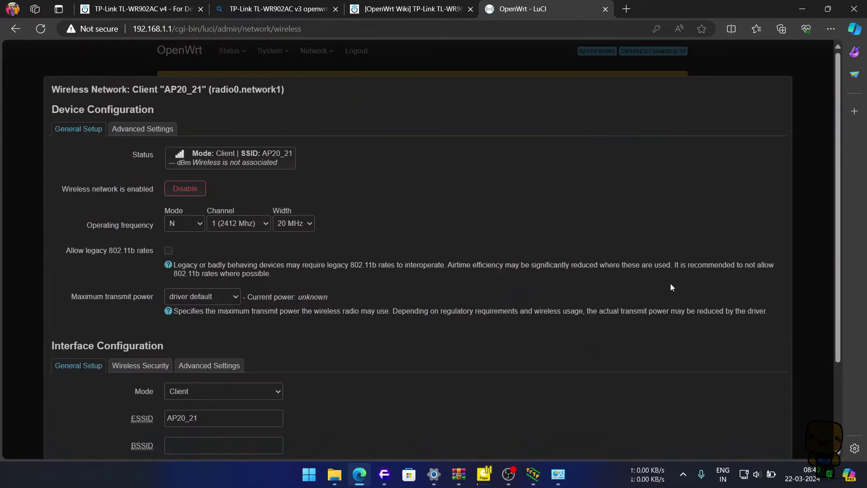
Step: Attach lan alongside wwan, review the WPA2-PSK security settings and save the client interface
{"action": "scroll", "coordinate": [261, 267], "scroll_direction": "down", "scroll_amount": 3}
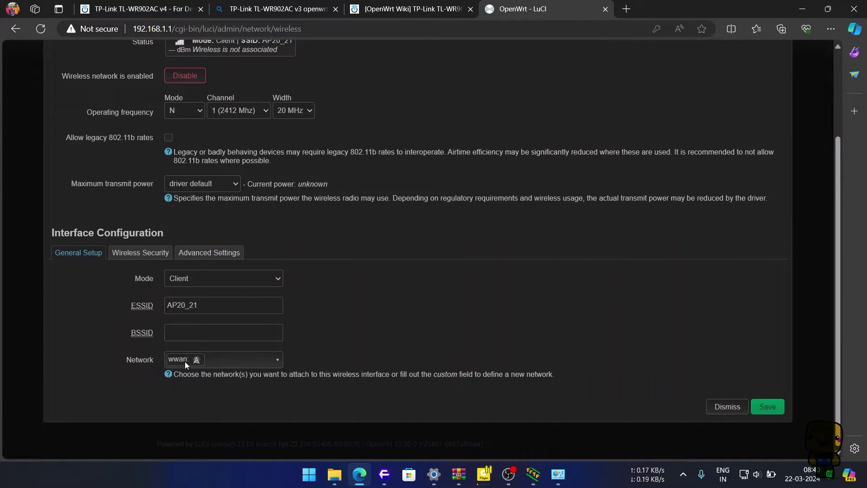
{"action": "left_click", "coordinate": [222, 361]}
{"action": "left_click", "coordinate": [218, 376]}
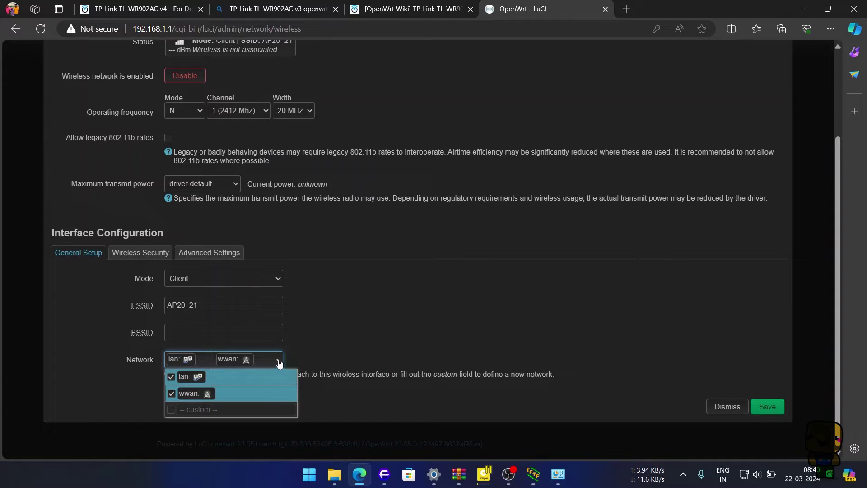
{"action": "left_click", "coordinate": [307, 326]}
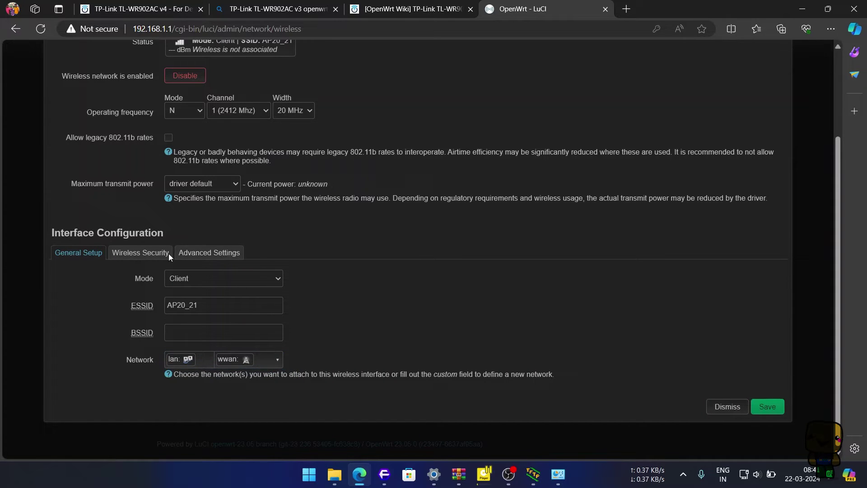
{"action": "left_click", "coordinate": [144, 253]}
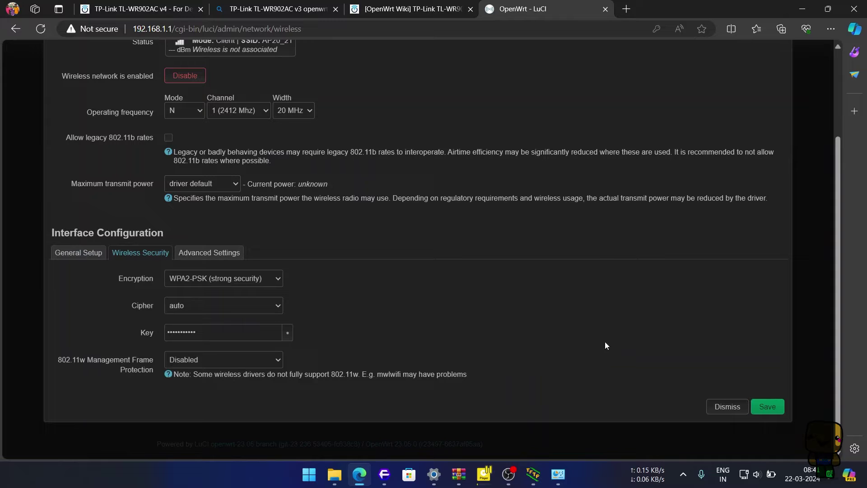
{"action": "left_click", "coordinate": [766, 406]}
{"action": "left_click", "coordinate": [767, 406]}
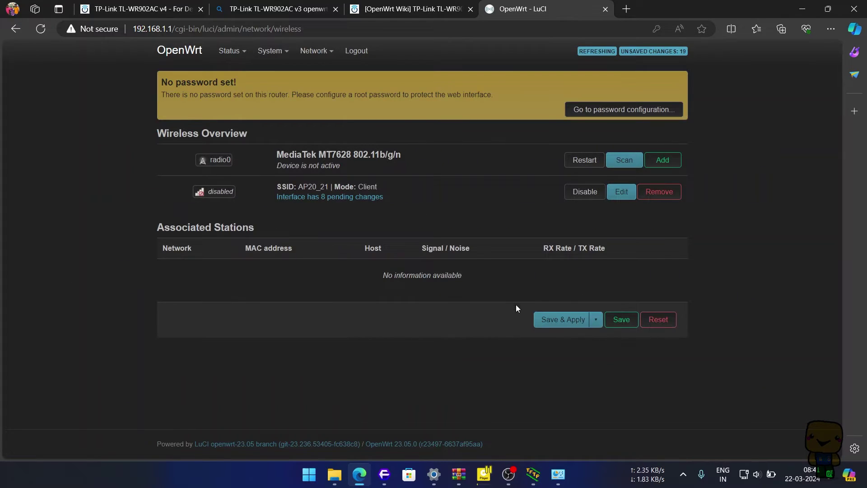
Step: Apply the AP20_21 client changes, then confirm internet access by loading Google Images in a new tab
{"action": "left_click", "coordinate": [563, 320]}
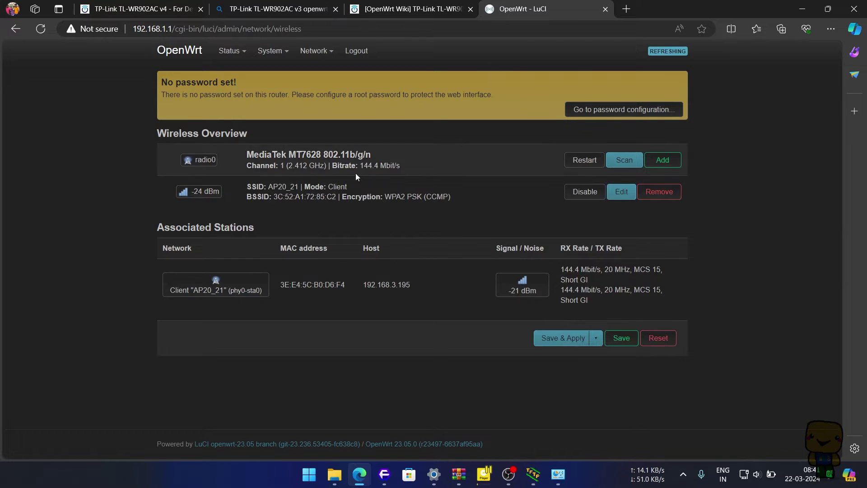
{"action": "left_click", "coordinate": [625, 10]}
{"action": "type", "text": "googl"}
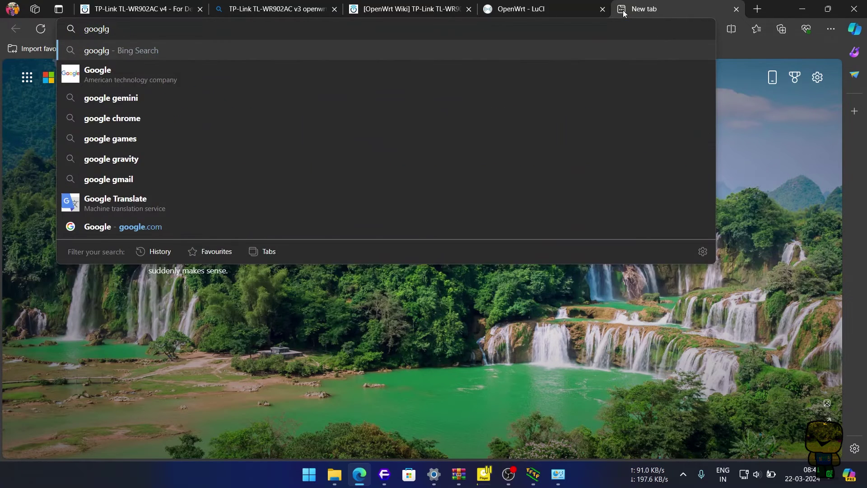
{"action": "key", "text": "Return"}
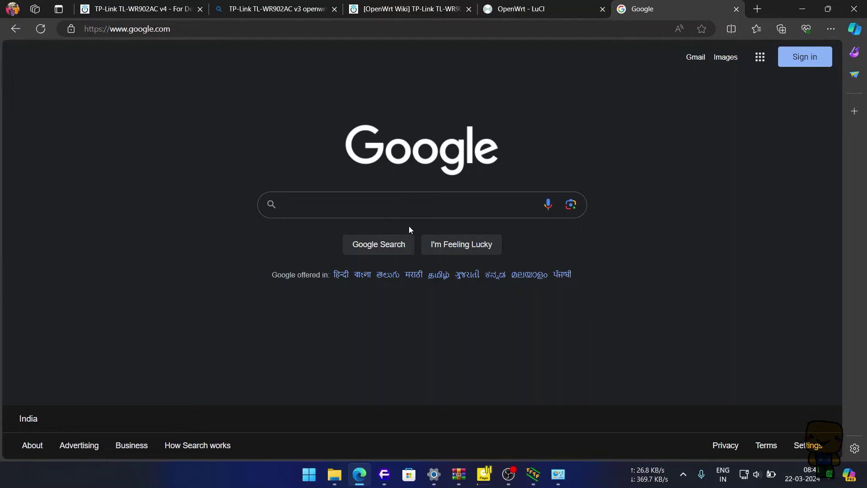
{"action": "left_click", "coordinate": [725, 57]}
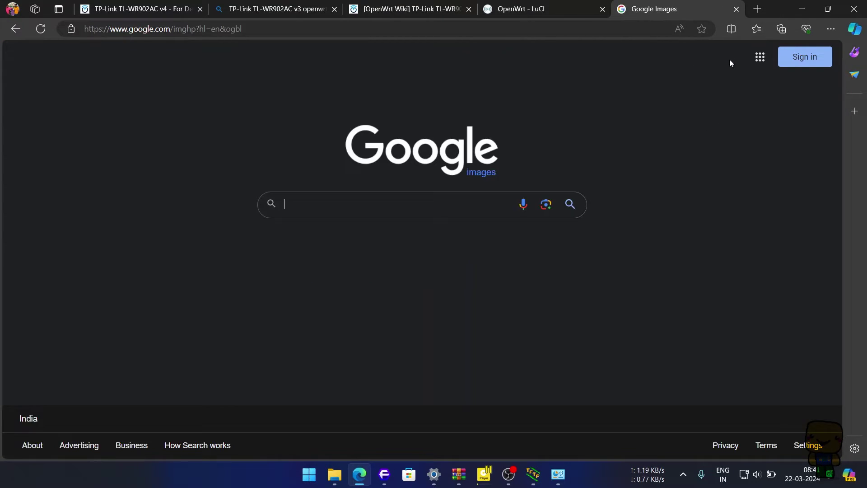
{"action": "left_click", "coordinate": [735, 10]}
Step: Update the opkg package lists on System > Software so 7189 packages are available, then dismiss the log
{"action": "mouse_move", "coordinate": [277, 56]}
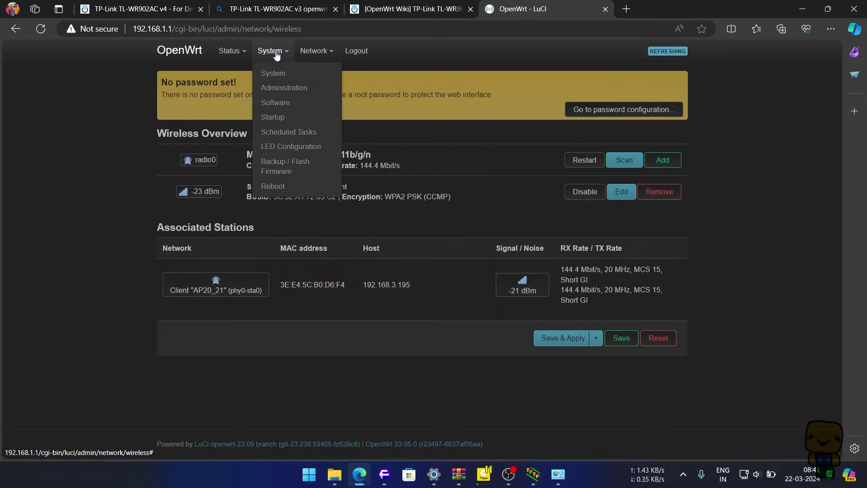
{"action": "left_click", "coordinate": [278, 103]}
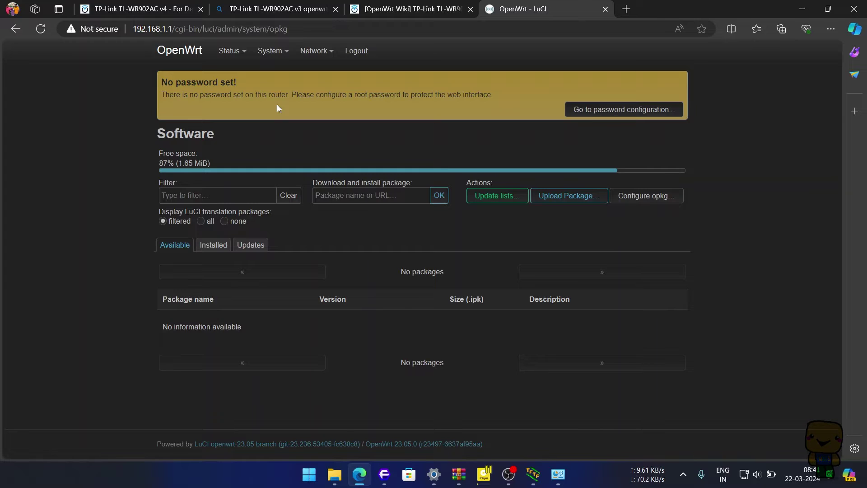
{"action": "left_click", "coordinate": [509, 196]}
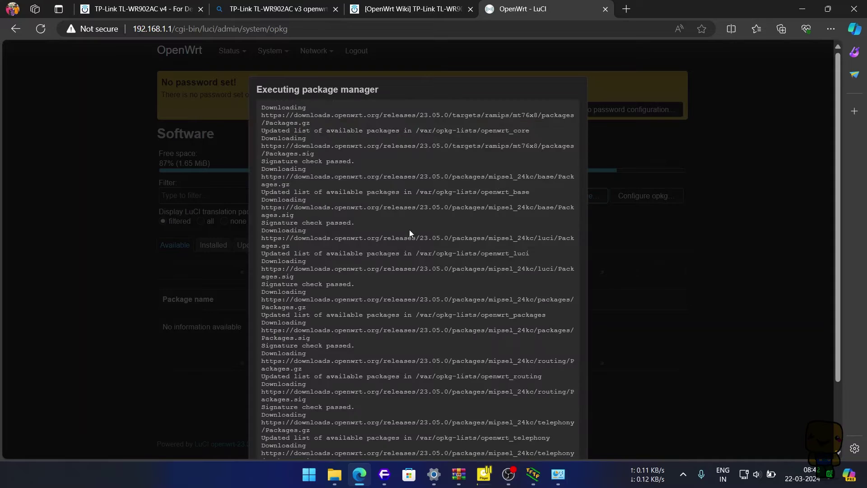
{"action": "scroll", "coordinate": [311, 199], "scroll_direction": "down", "scroll_amount": 2}
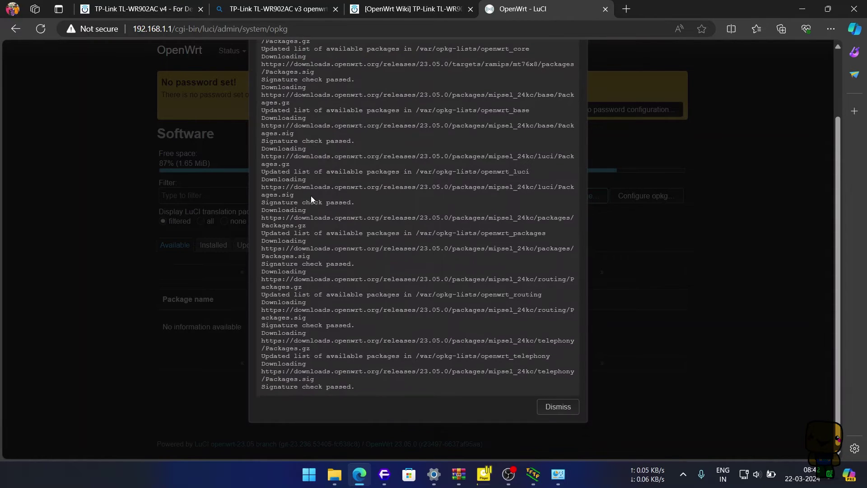
{"action": "left_click", "coordinate": [556, 406]}
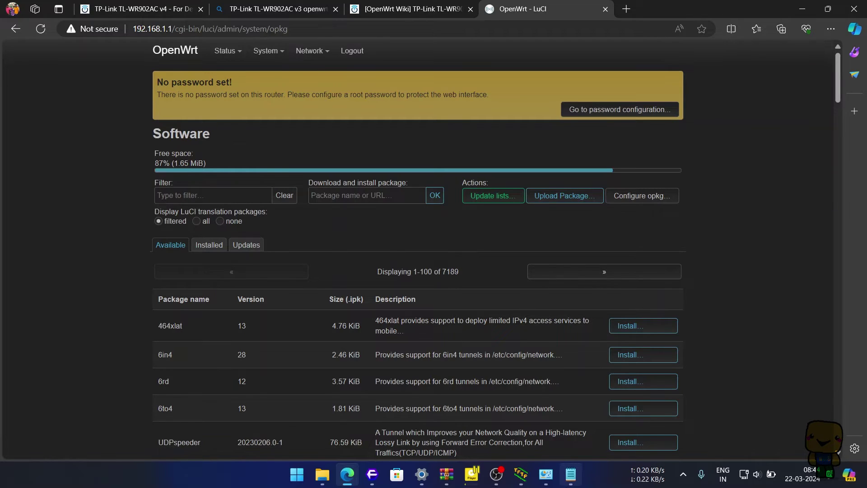
Step: Install the kmod-mt7615e package by pasting its name from Notepad into the manual install field
{"action": "left_click", "coordinate": [570, 474]}
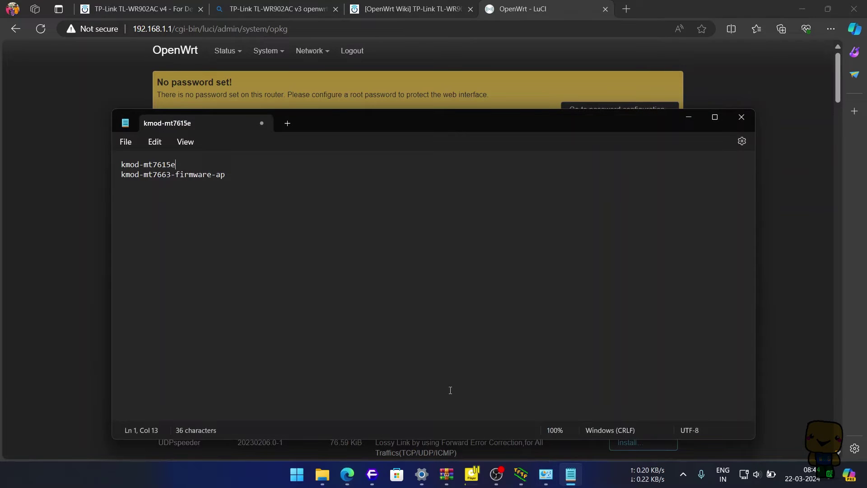
{"action": "left_click", "coordinate": [117, 165]}
{"action": "key", "text": "ctrl+c"}
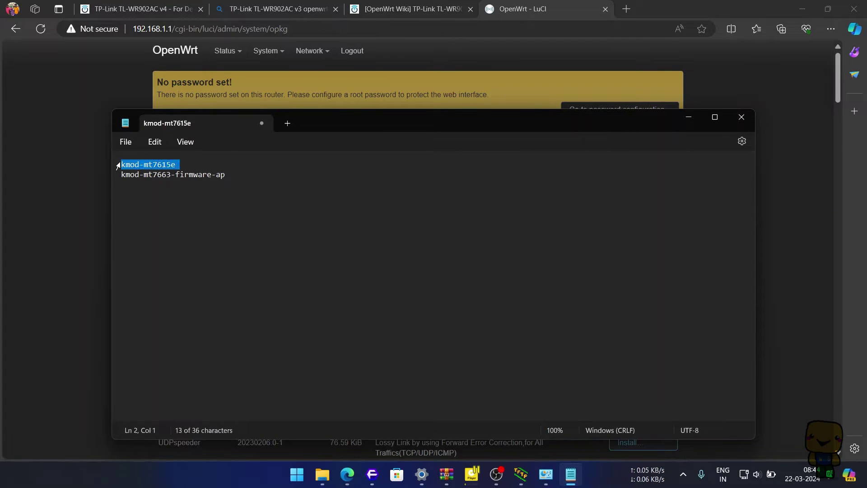
{"action": "left_click", "coordinate": [56, 179]}
{"action": "left_click", "coordinate": [321, 195]}
{"action": "key", "text": "ctrl+v"}
{"action": "left_click", "coordinate": [433, 198]}
{"action": "left_click", "coordinate": [565, 120]}
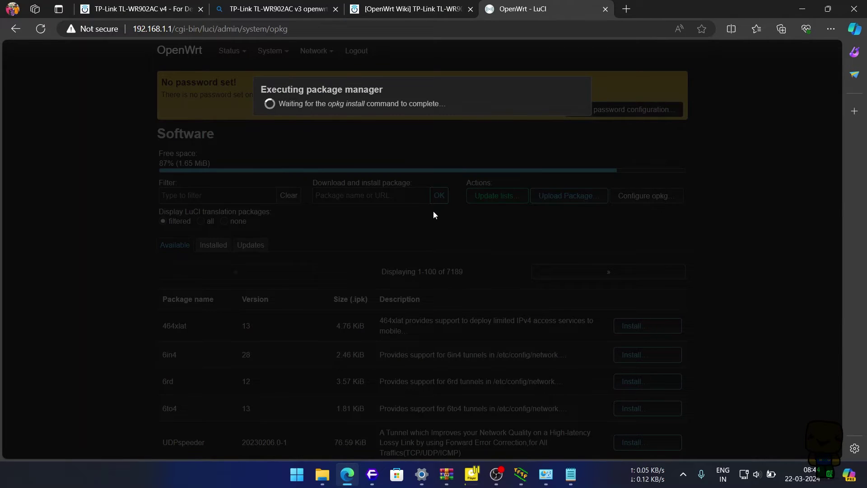
Step: Install kmod-mt7663-firmware-ap the same way, dismissing each finished install output
{"action": "left_click", "coordinate": [570, 473]}
{"action": "triple_click", "coordinate": [126, 176]}
{"action": "left_click", "coordinate": [97, 184]}
{"action": "left_click", "coordinate": [558, 273]}
{"action": "left_click", "coordinate": [371, 195]}
{"action": "key", "text": "ctrl+v"}
{"action": "left_click", "coordinate": [439, 195]}
{"action": "left_click", "coordinate": [566, 167]}
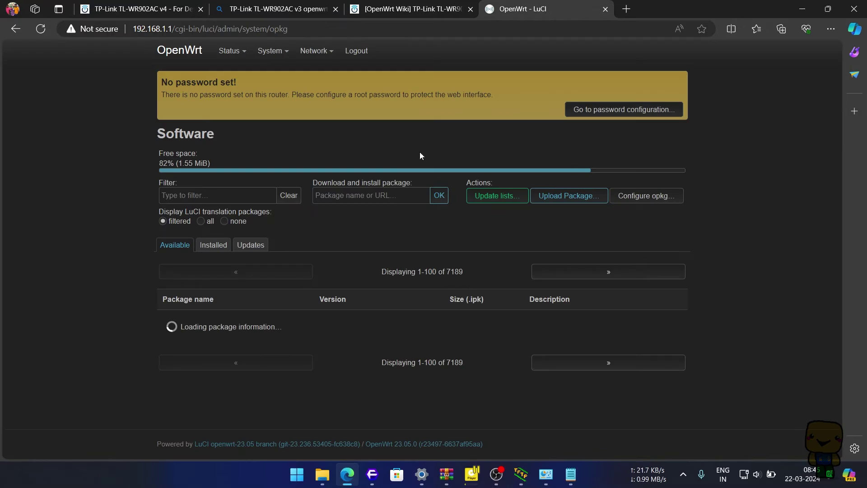
{"action": "mouse_move", "coordinate": [280, 51]}
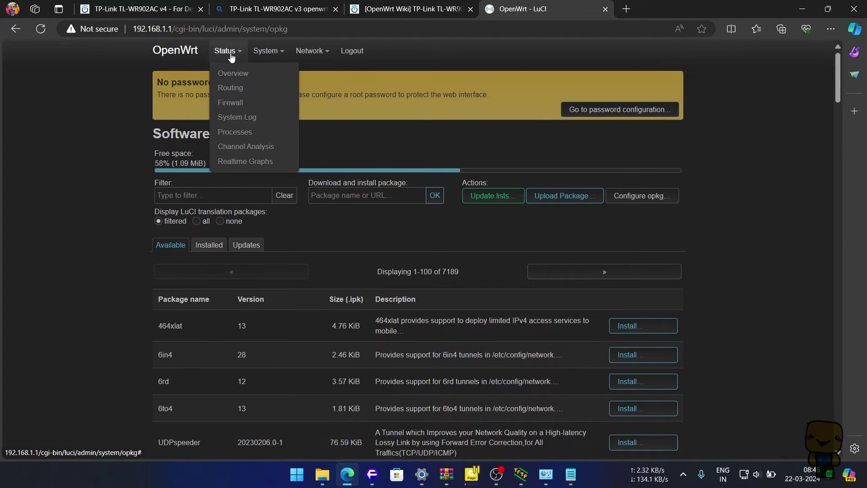
Step: Open Network > Wireless to see radio1, MediaTek MT7613BE 802.11ac/n, listed beneath radio0
{"action": "left_click", "coordinate": [312, 89]}
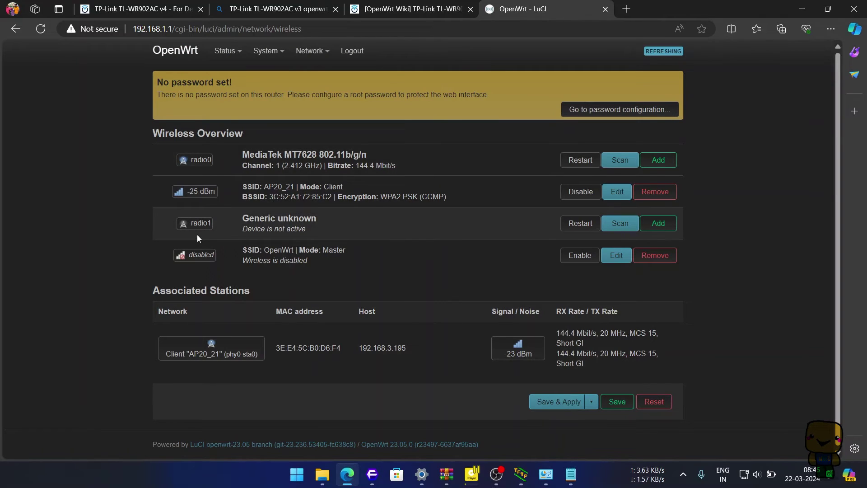
{"action": "left_click", "coordinate": [582, 224]}
Step: Perform a reboot from System > Reboot and check the PC's network connections while the router restarts
{"action": "mouse_move", "coordinate": [276, 60]}
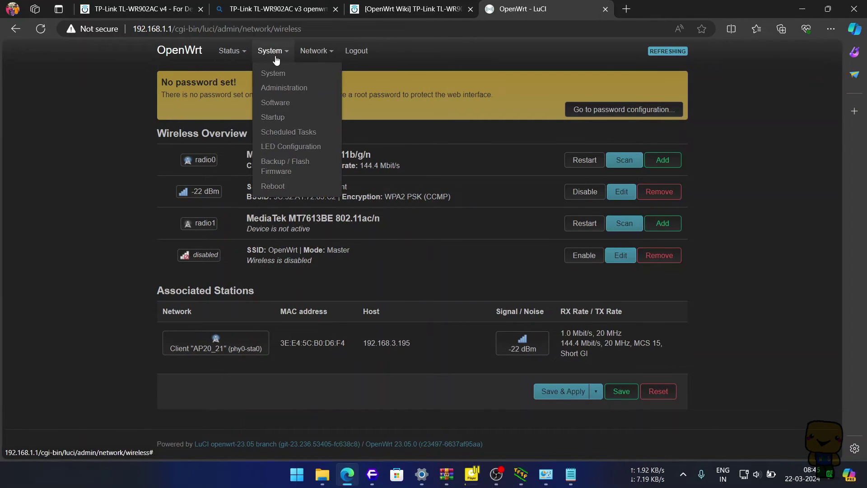
{"action": "left_click", "coordinate": [281, 185]}
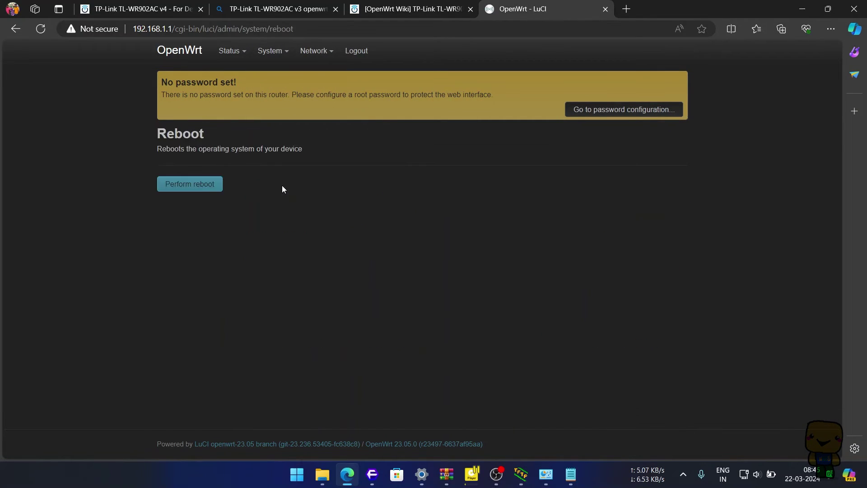
{"action": "left_click", "coordinate": [202, 183]}
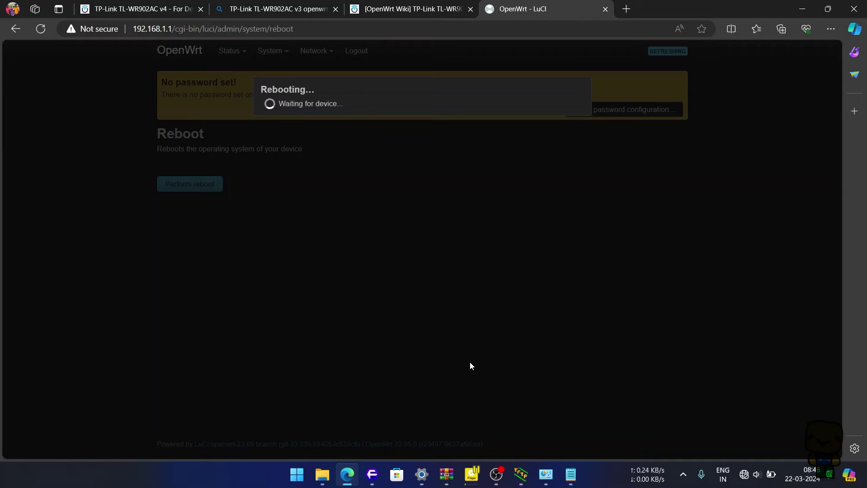
{"action": "left_click", "coordinate": [545, 474]}
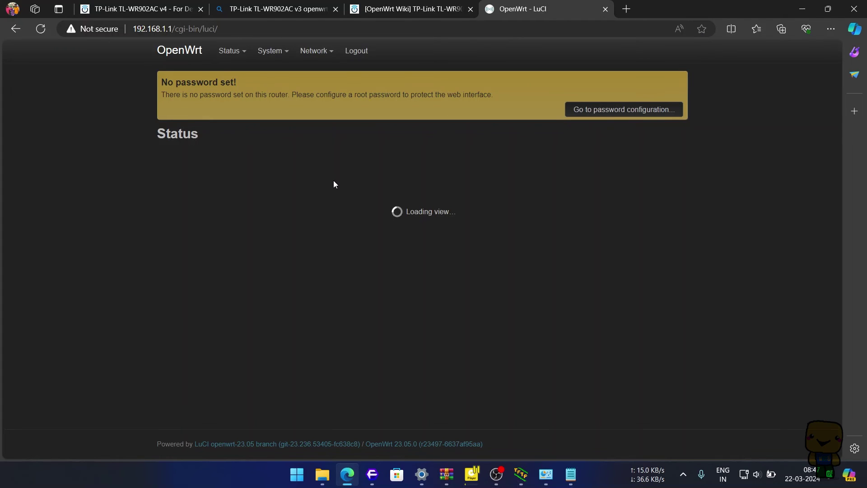
Step: Check the Status page's Wireless section for the radio0 and radio1 details
{"action": "scroll", "coordinate": [307, 228], "scroll_direction": "down", "scroll_amount": 15}
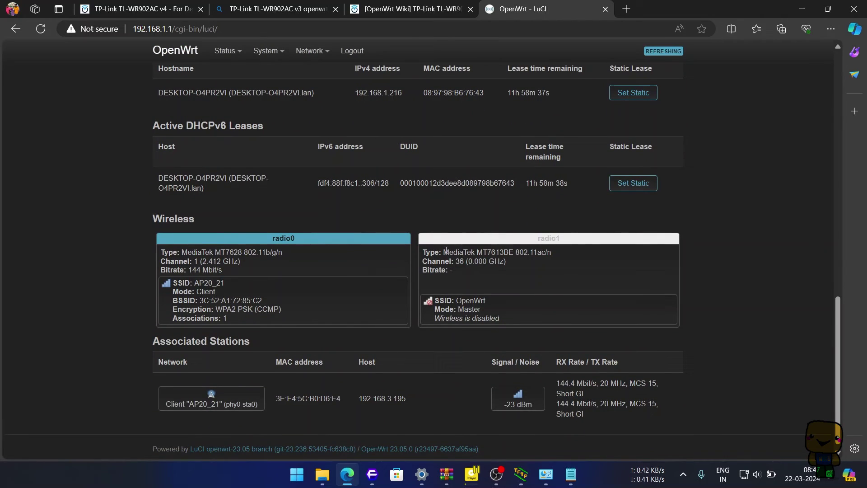
{"action": "left_click_drag", "start_coordinate": [446, 251], "coordinate": [552, 258]}
{"action": "left_click", "coordinate": [530, 274]}
{"action": "scroll", "coordinate": [452, 271], "scroll_direction": "up", "scroll_amount": 15}
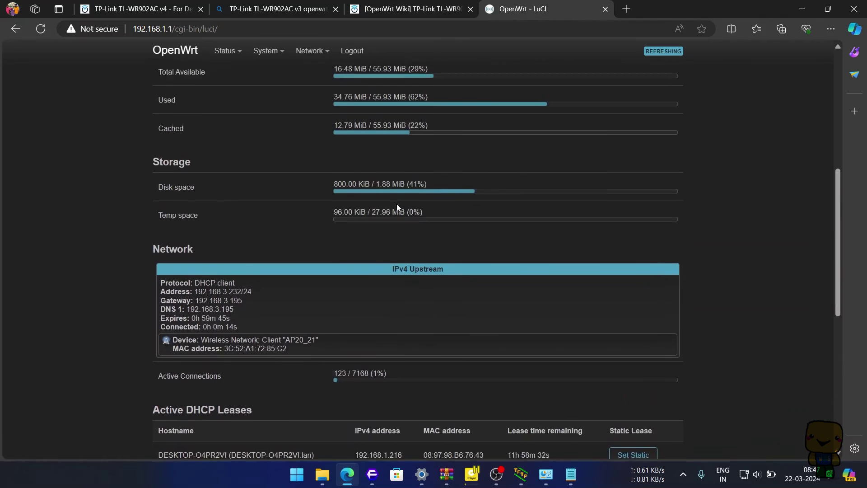
Step: Confirm on the Wireless Overview that radio1 MediaTek MT7613BE 802.11ac/n is listed but not active
{"action": "mouse_move", "coordinate": [319, 57]}
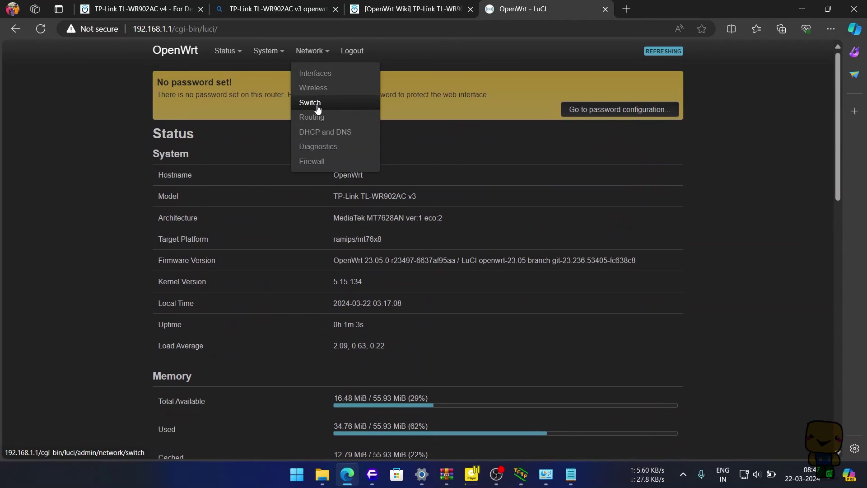
{"action": "left_click", "coordinate": [315, 90]}
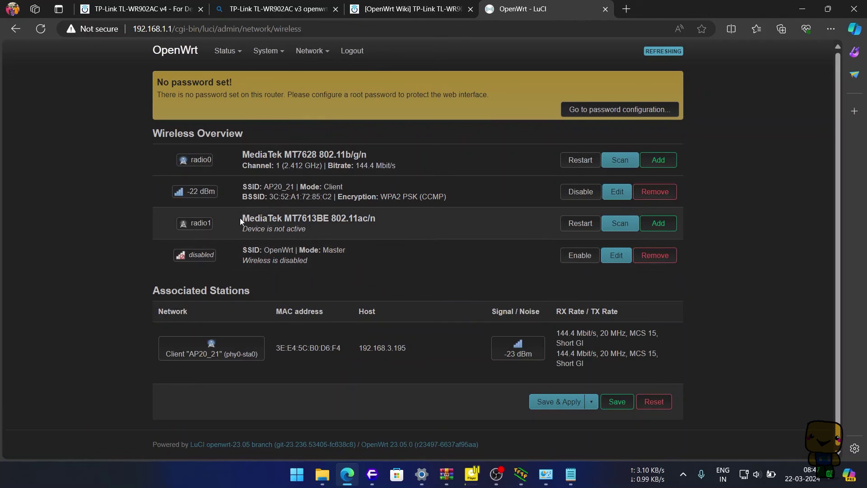
{"action": "left_click_drag", "start_coordinate": [241, 220], "coordinate": [386, 216]}
{"action": "left_click", "coordinate": [343, 231]}
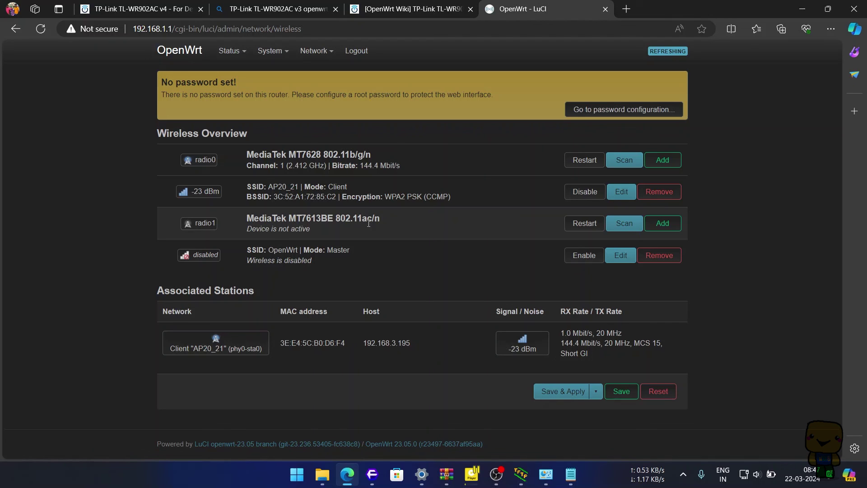
{"action": "mouse_move", "coordinate": [242, 50]}
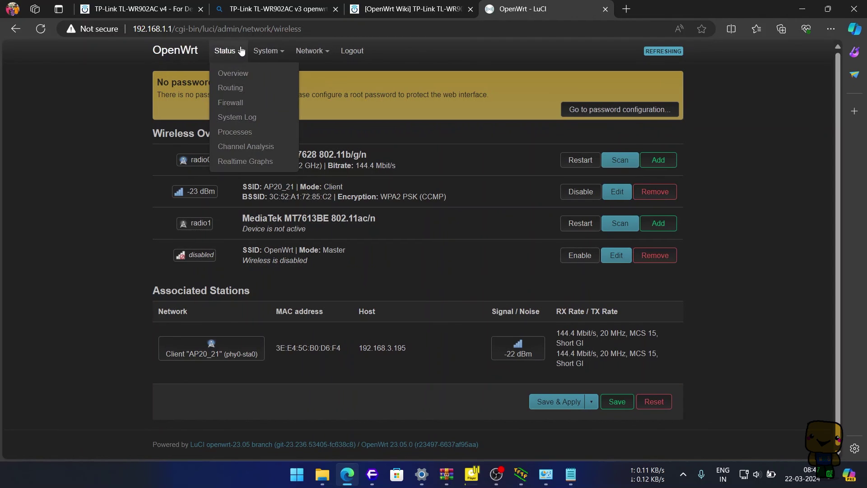